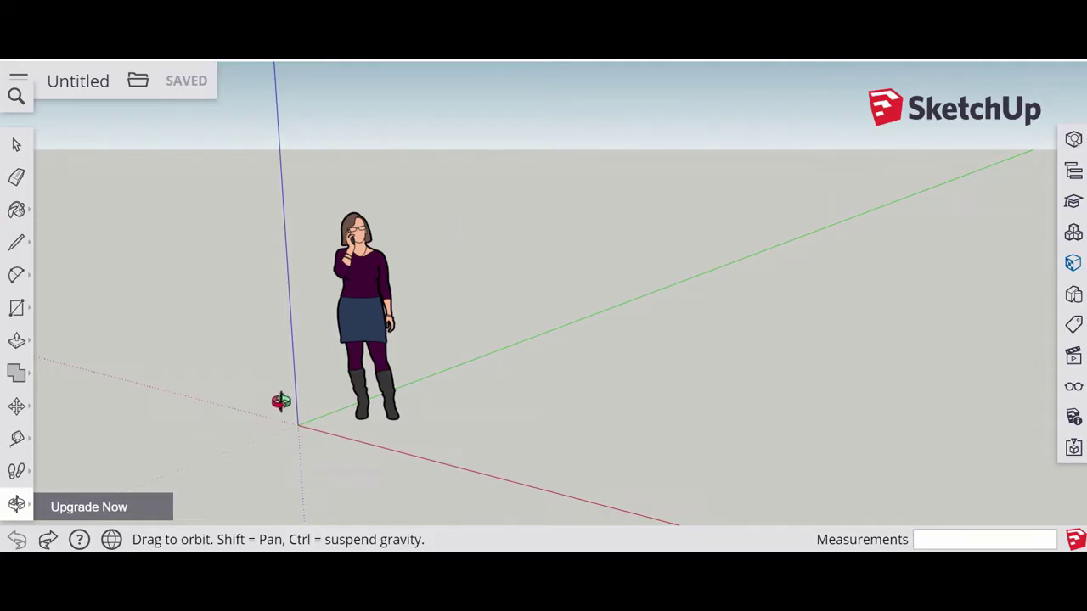
Pan and tilt the empty scene so the figure and origin move right and higher
click(17, 505)
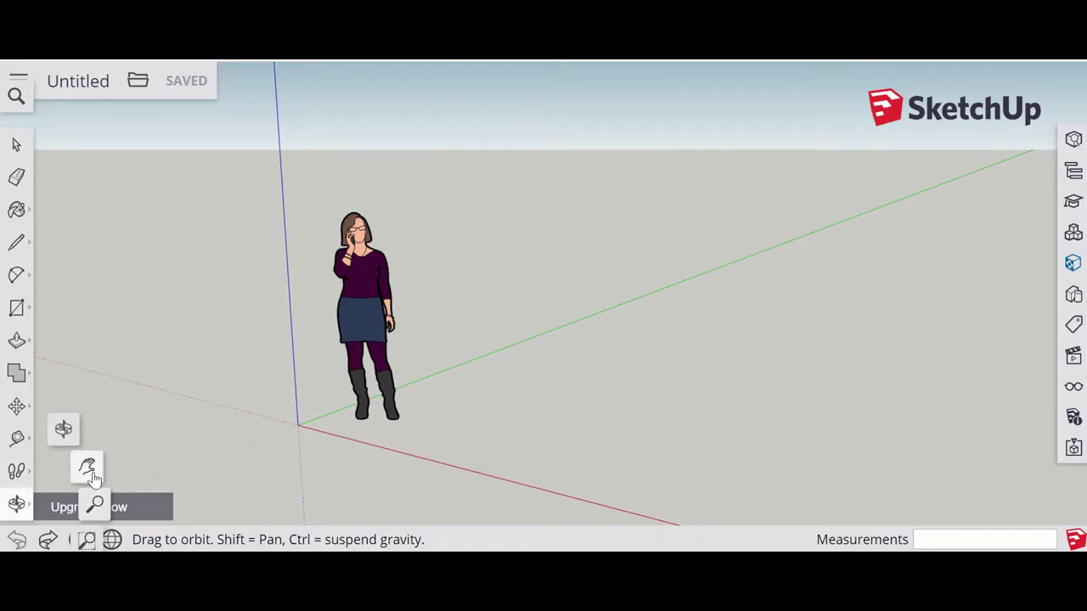
click(63, 430)
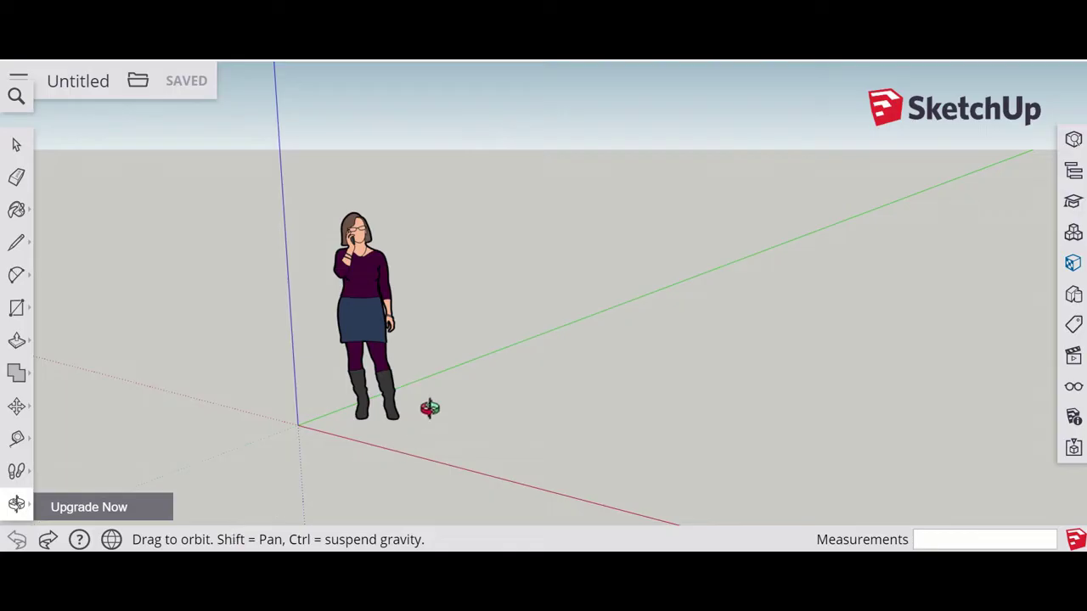
shift+drag(430, 368, 511, 362)
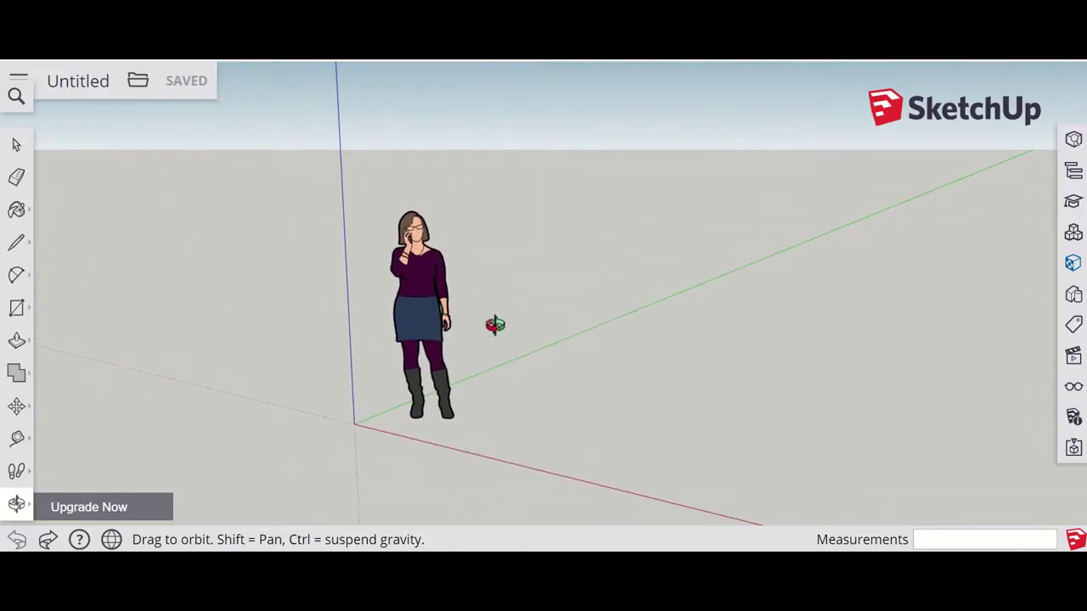
drag(494, 322, 502, 432)
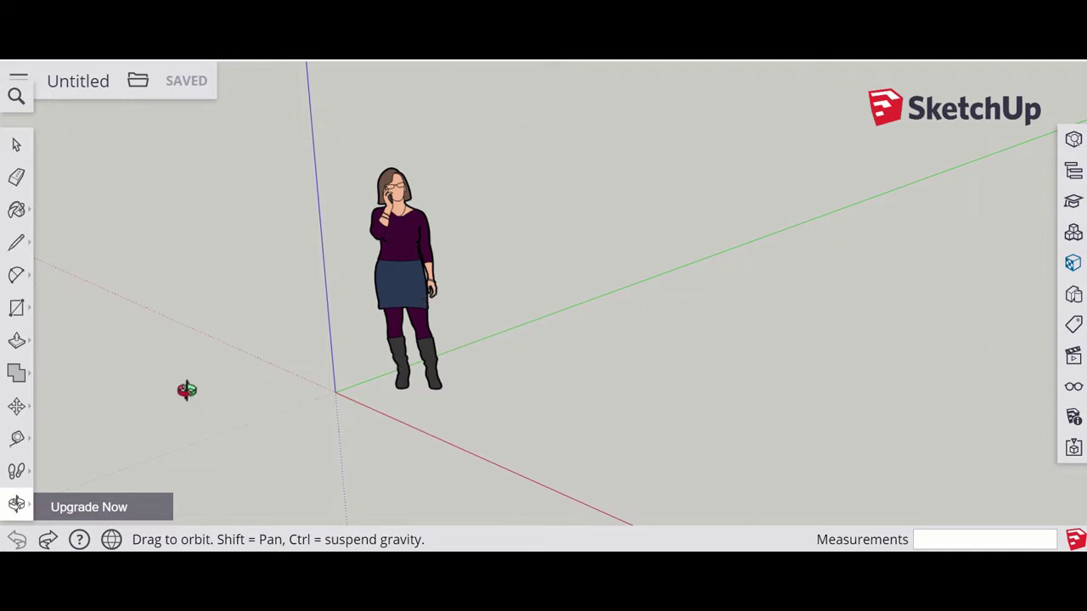
Draw a 500 by 500 mm rectangle on the ground starting at the origin
click(17, 311)
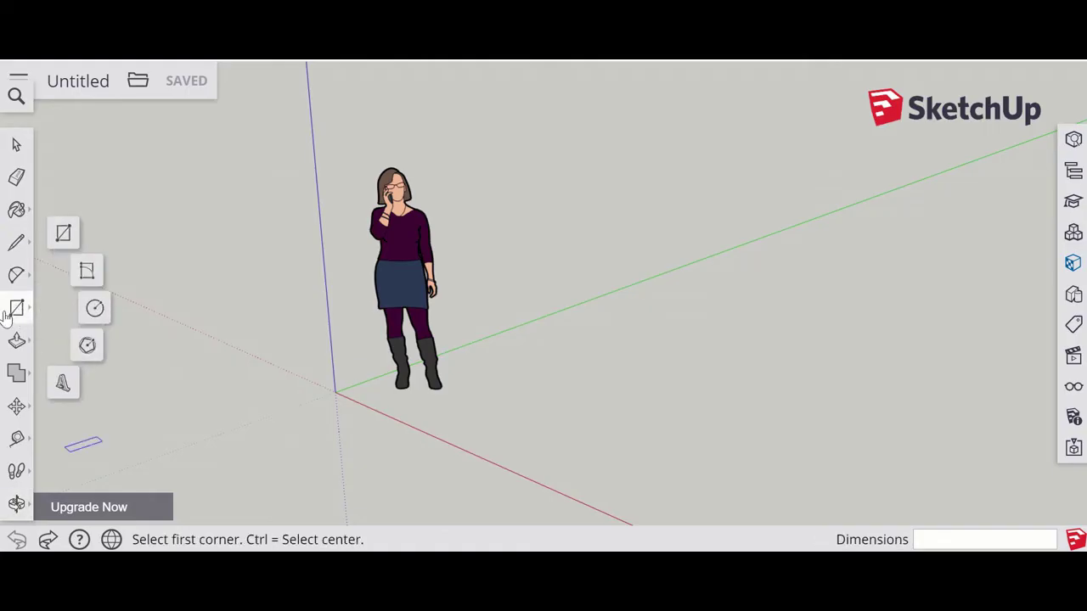
click(63, 234)
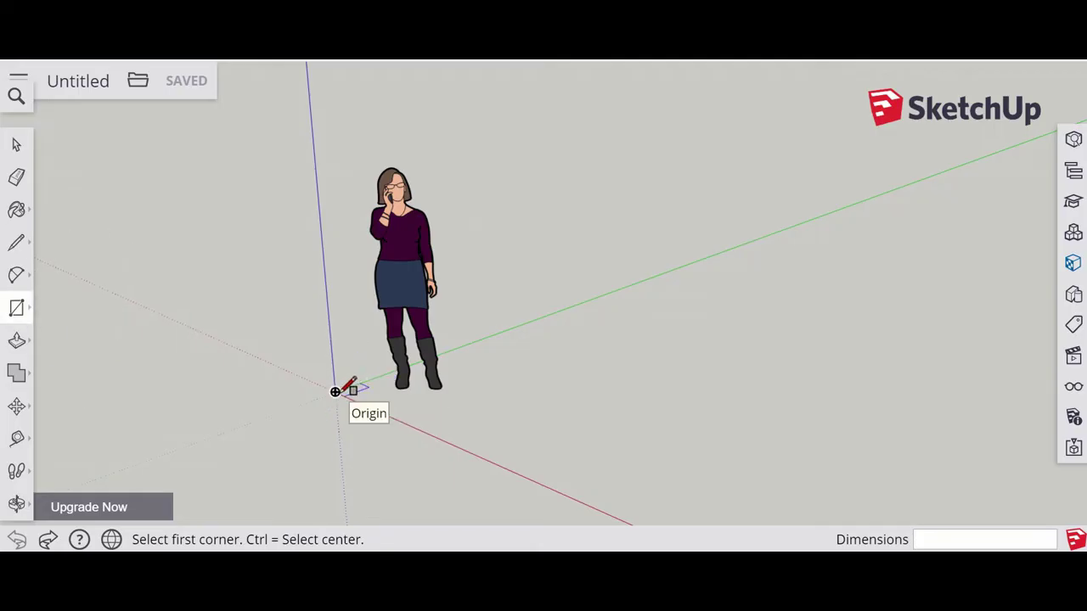
click(335, 391)
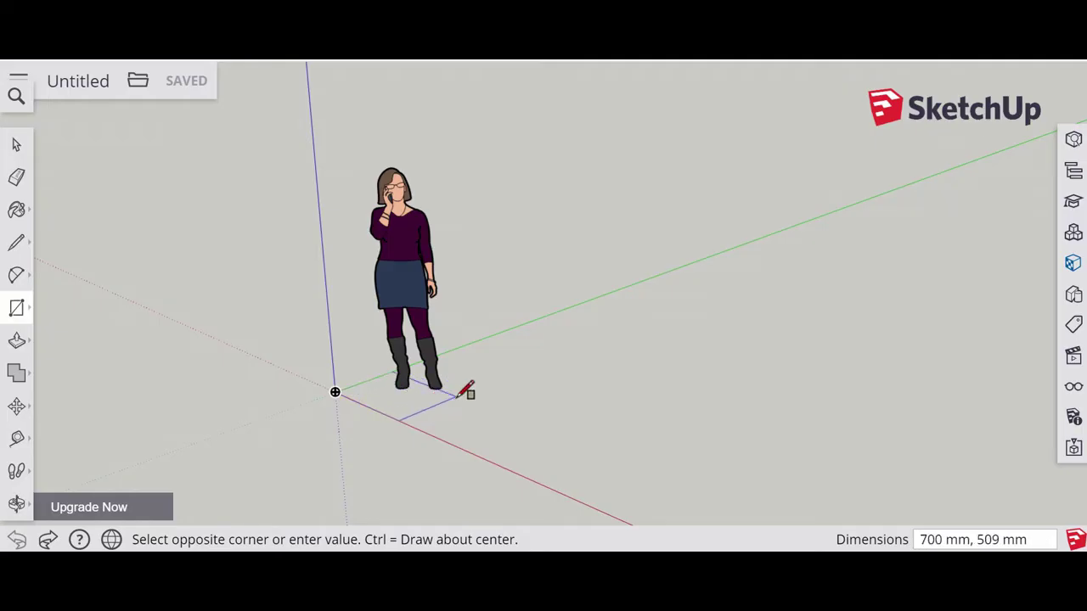
text(500, 500)
key(Return)
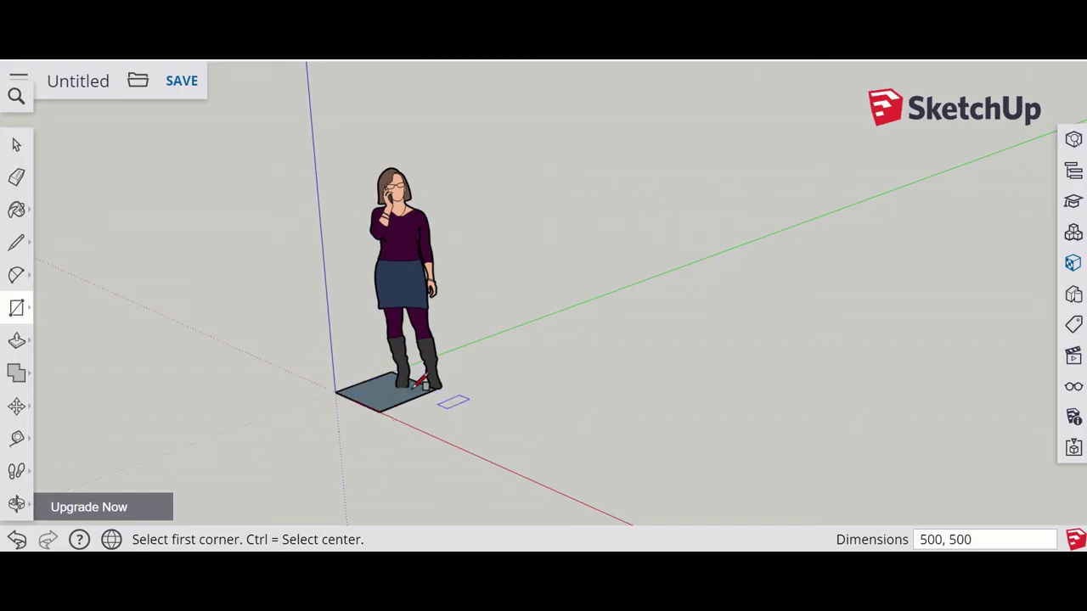
click(16, 144)
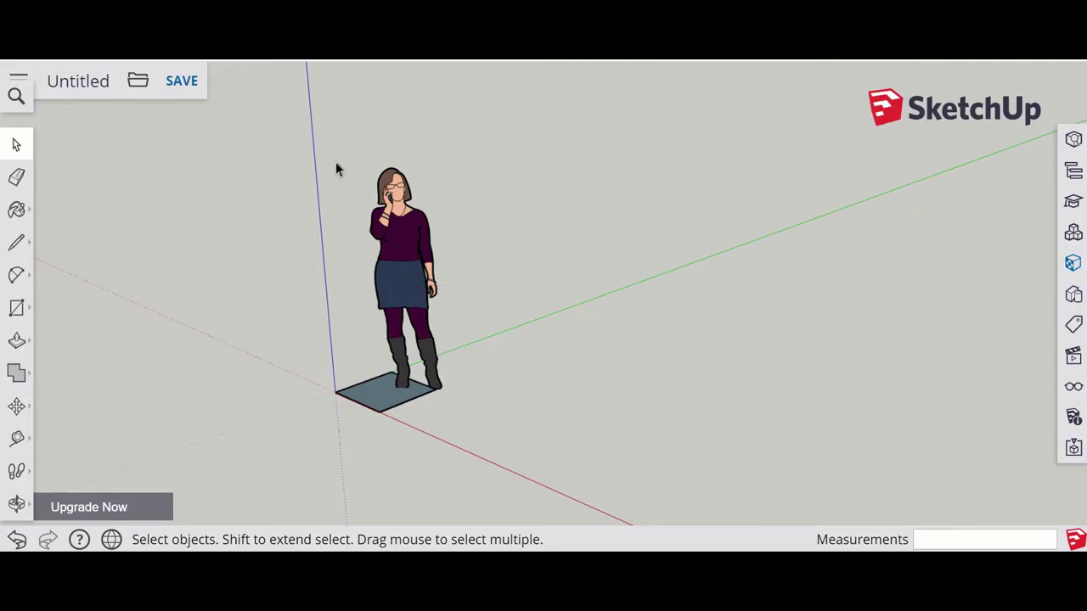
Select the default standing figure and delete it
drag(322, 132, 477, 392)
click(486, 392)
click(409, 310)
key(Delete)
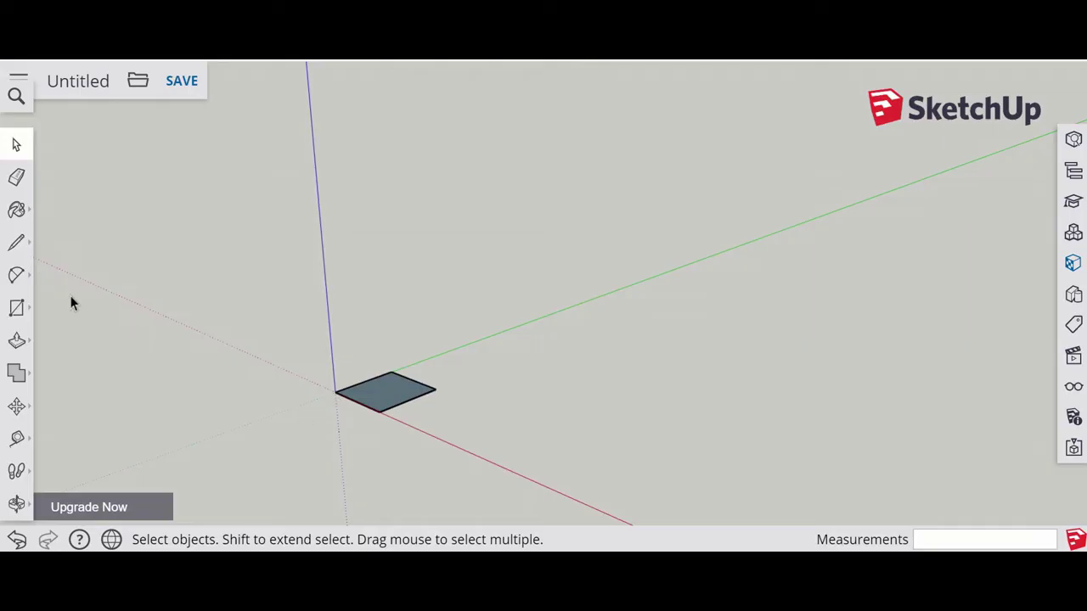
Push/Pull the square up 731 mm, then adjust the top face by +306, -33 and +50 mm
click(19, 347)
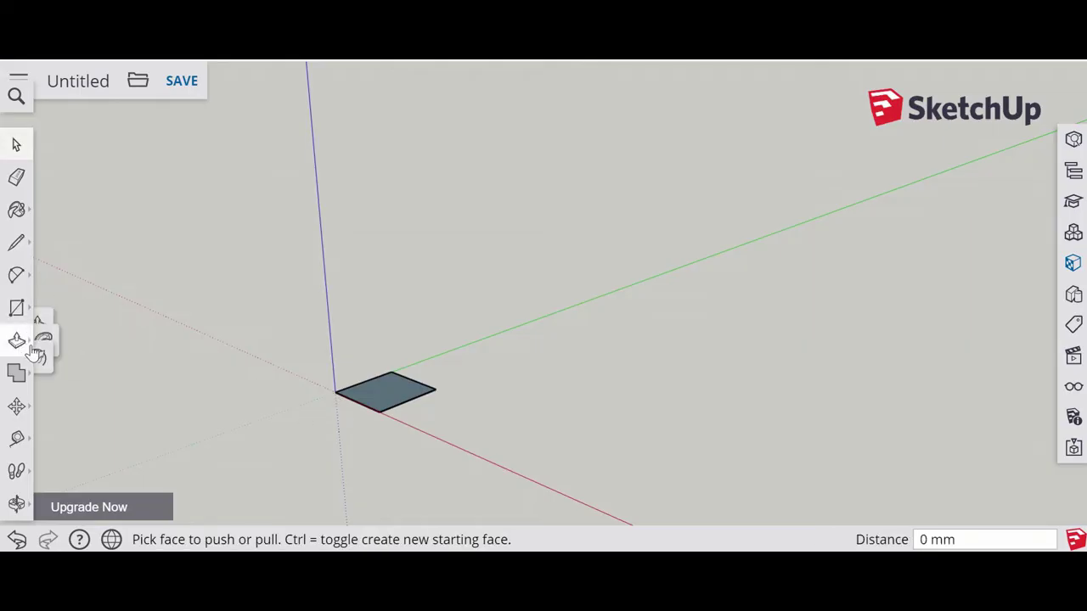
click(393, 404)
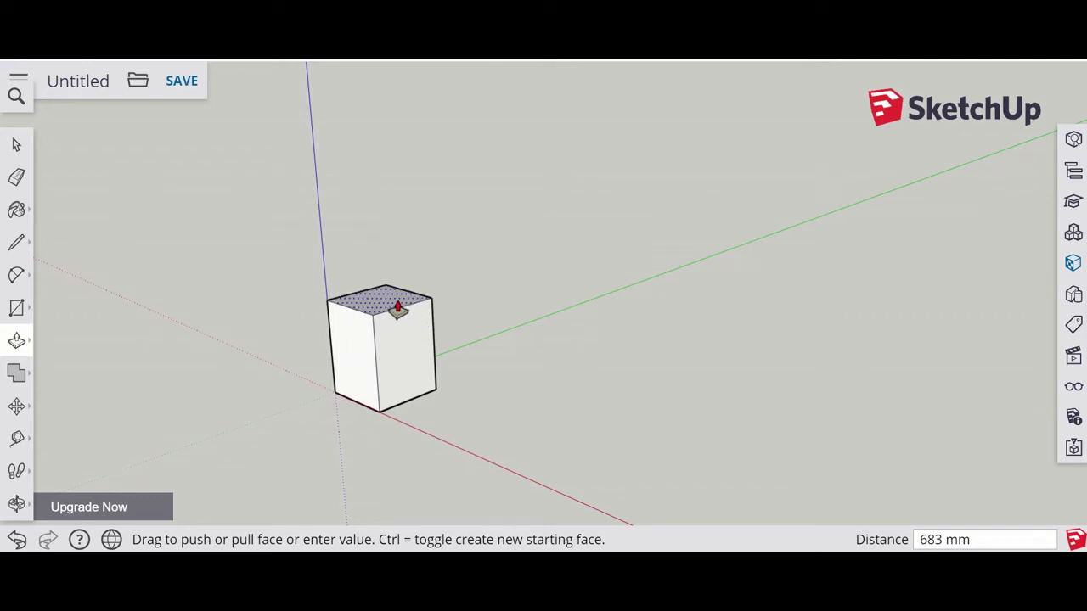
click(397, 305)
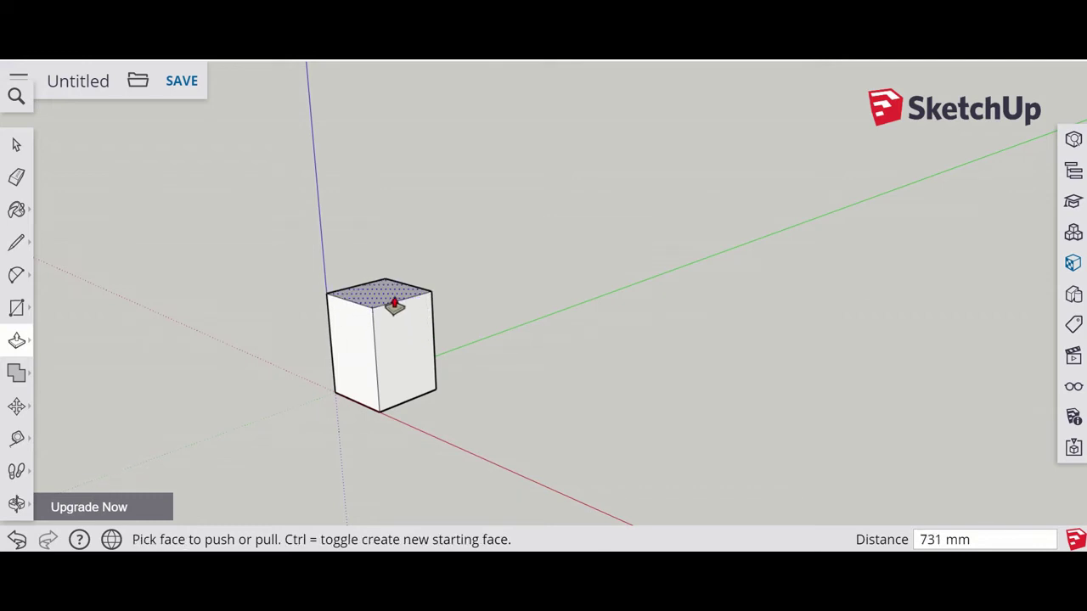
click(394, 307)
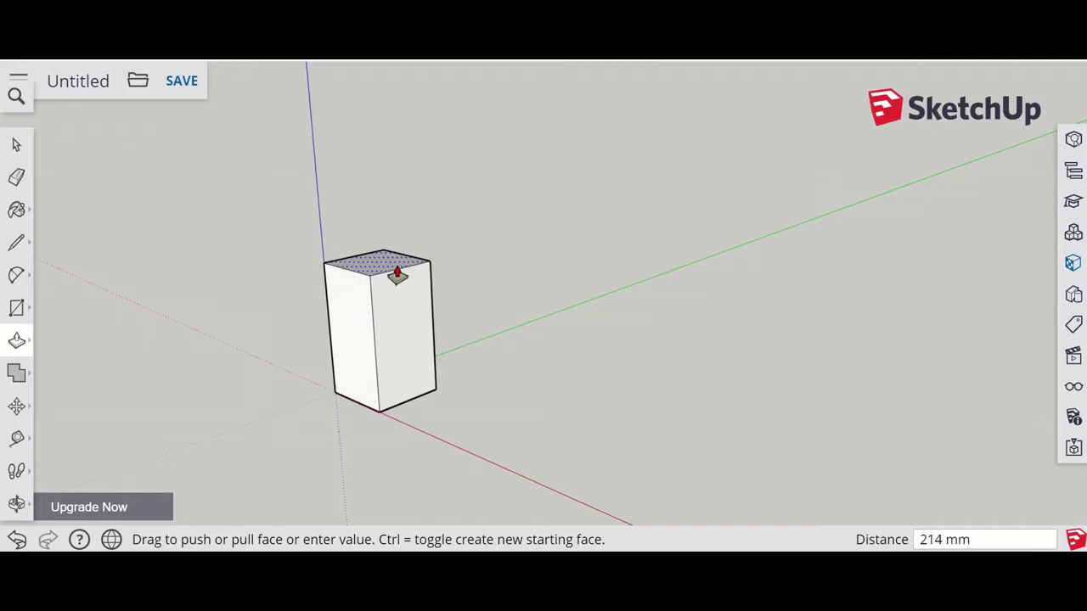
click(395, 259)
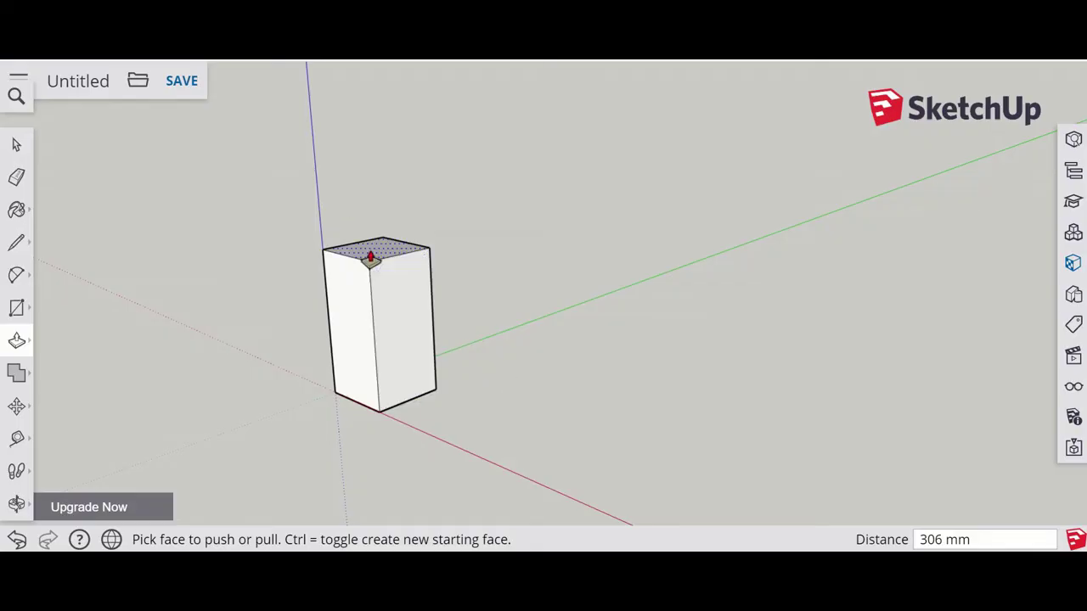
click(369, 251)
click(374, 256)
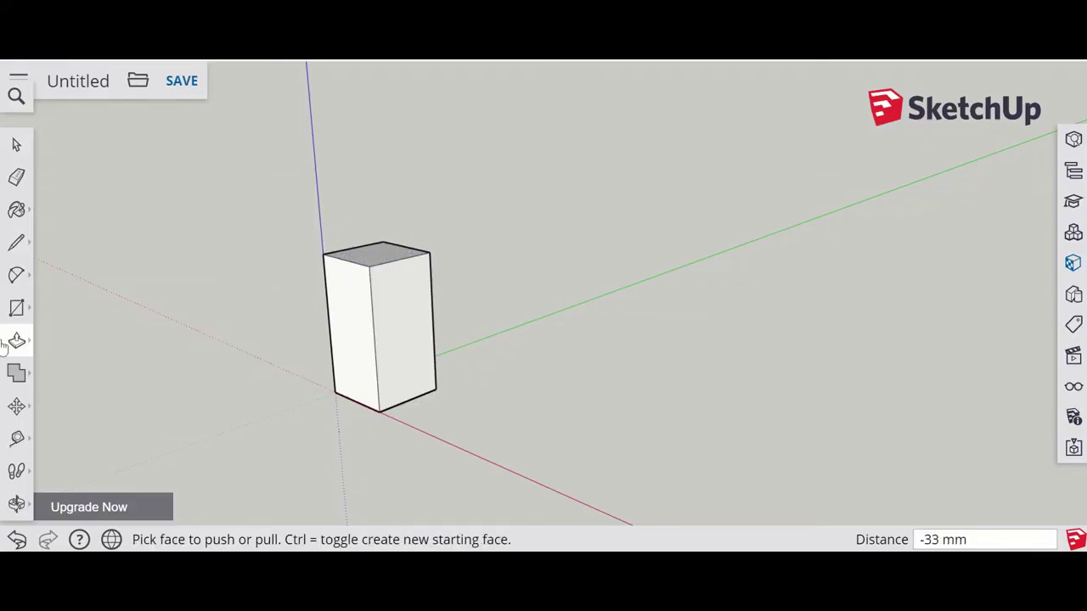
click(372, 255)
click(374, 247)
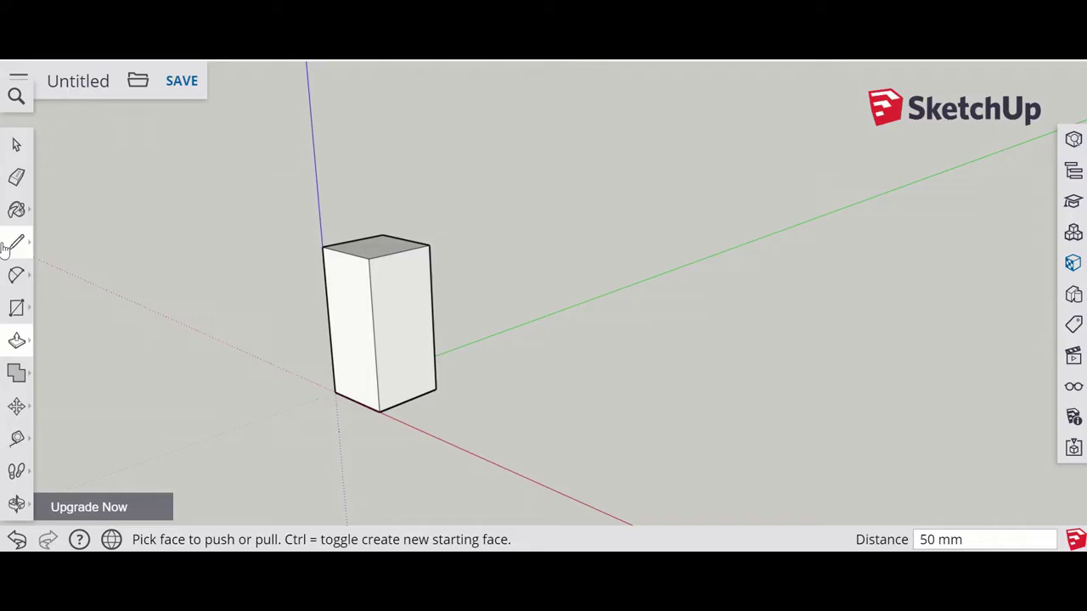
Orbit around the block until its front face points toward the viewer
click(16, 503)
drag(493, 323, 174, 291)
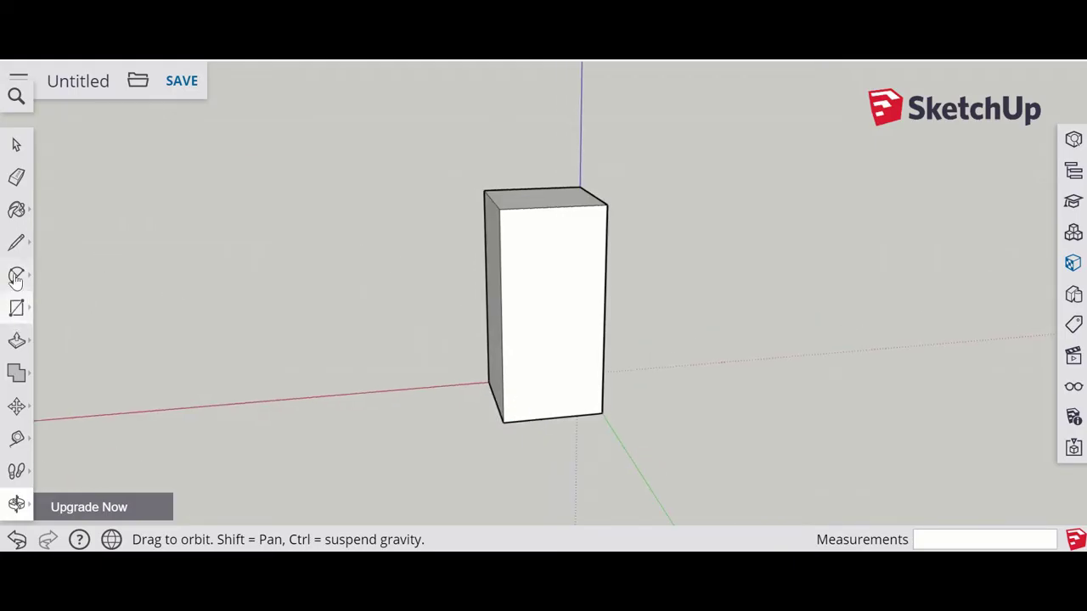
Draw a 326 by 357 mm rectangle at the front's bottom edge and a larger one from the top corner
click(16, 307)
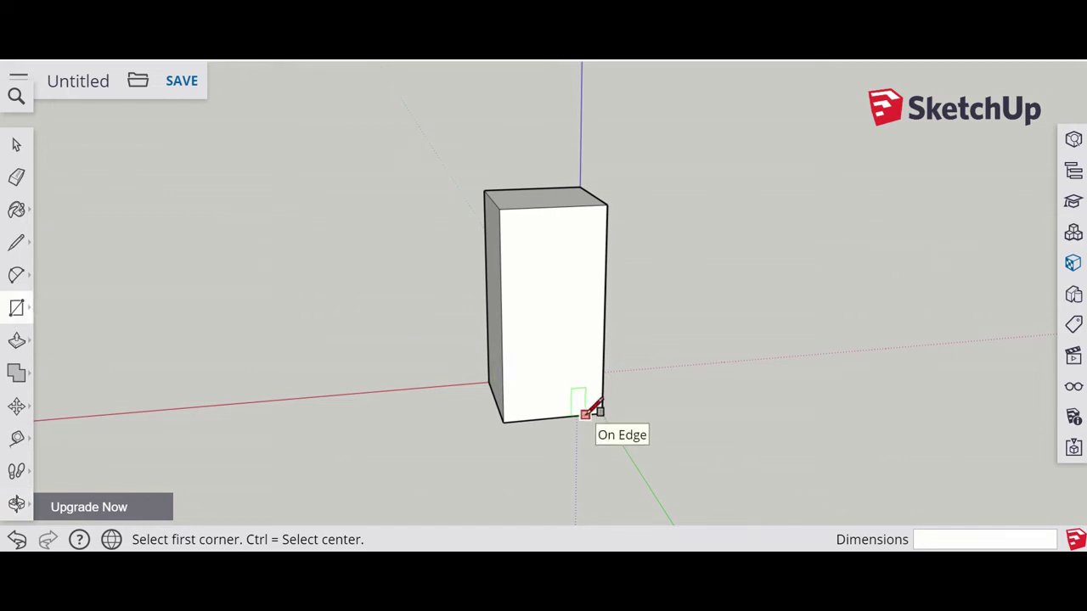
click(584, 414)
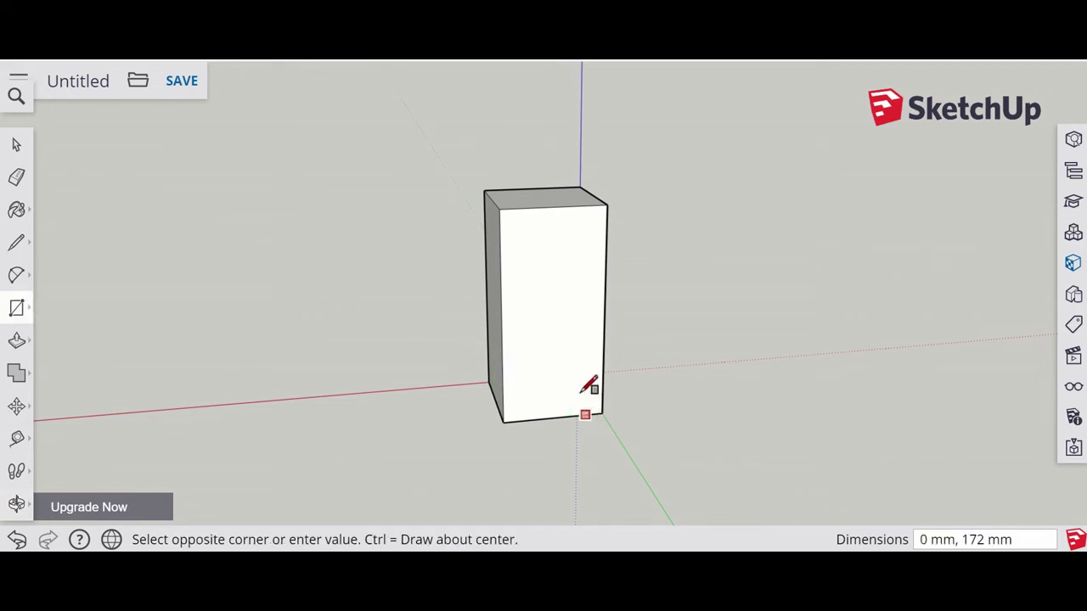
click(520, 349)
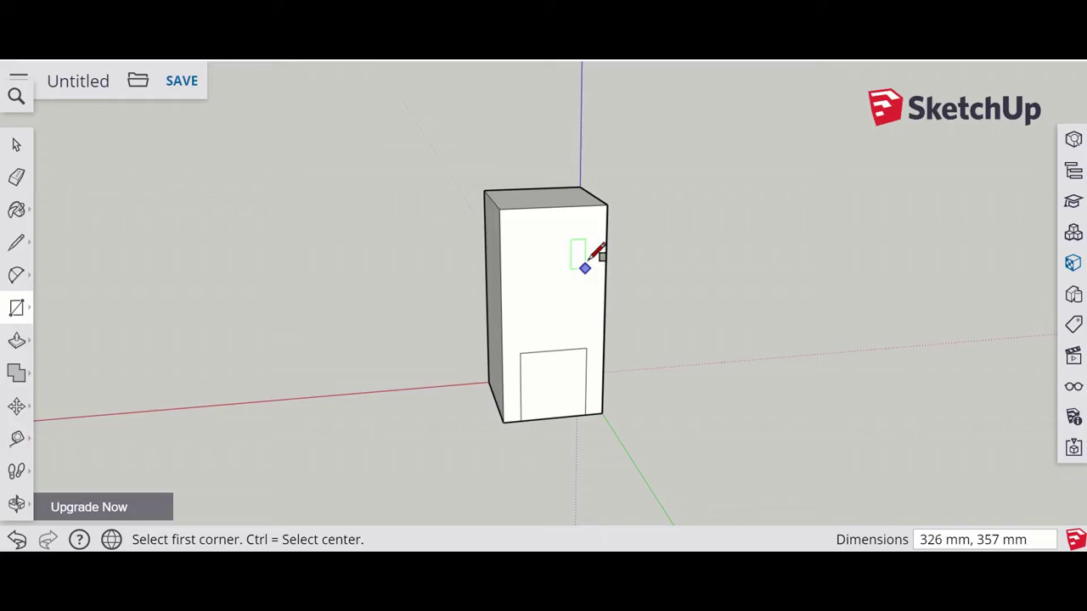
click(587, 206)
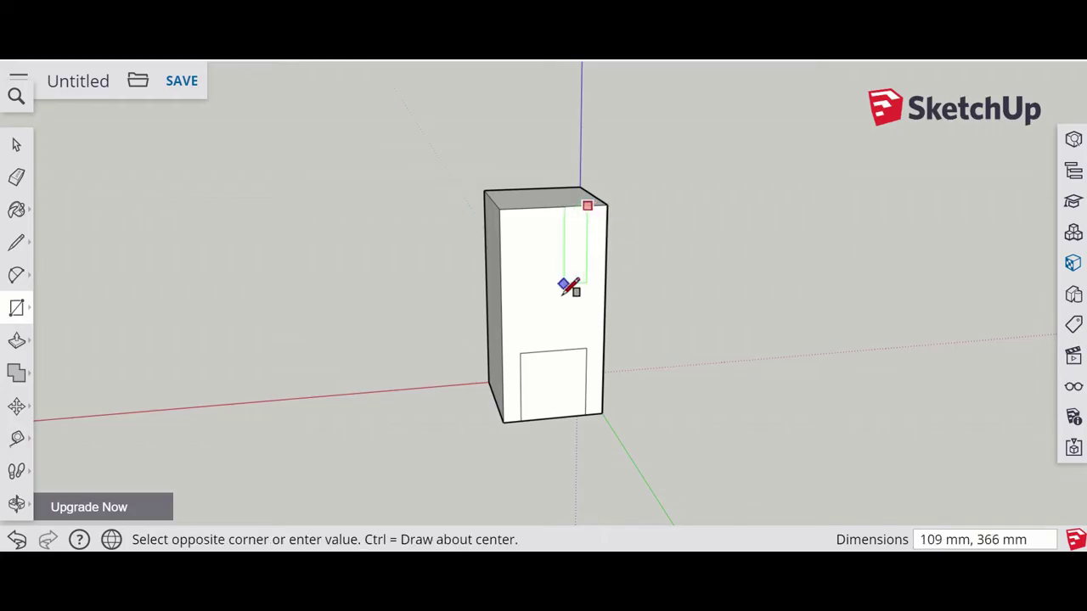
click(501, 331)
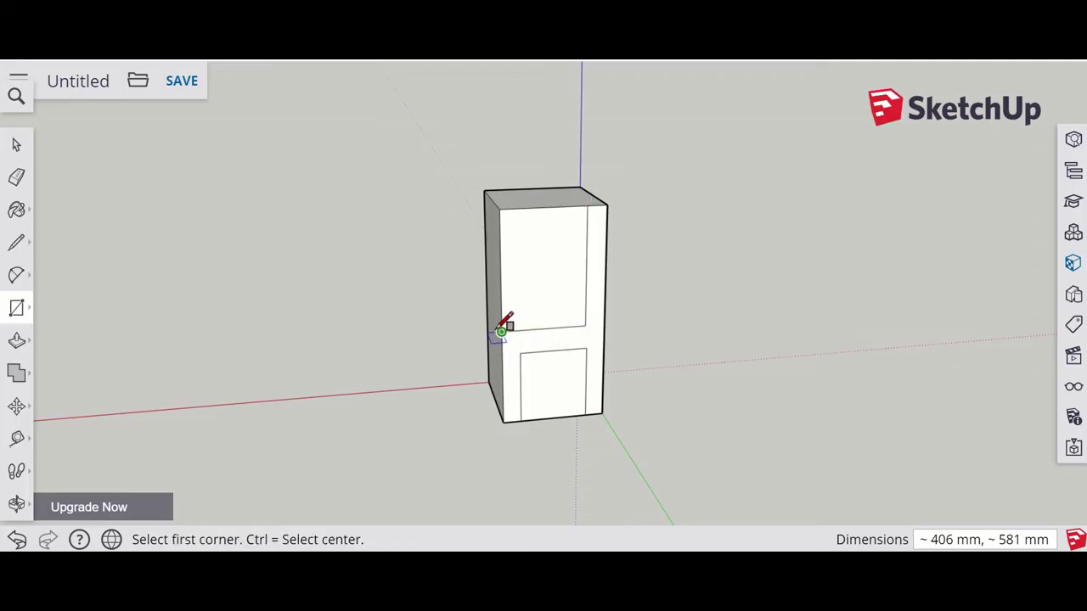
Select the lower rectangle's edge and paste a copy onto the front face's bottom edge
click(16, 145)
click(534, 354)
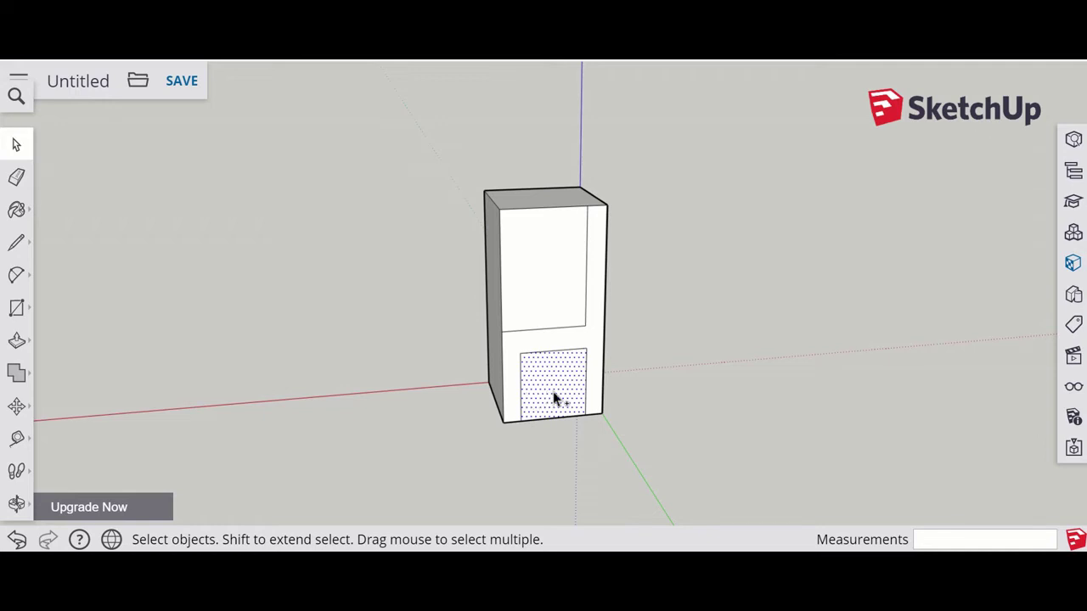
click(16, 503)
drag(315, 392, 722, 368)
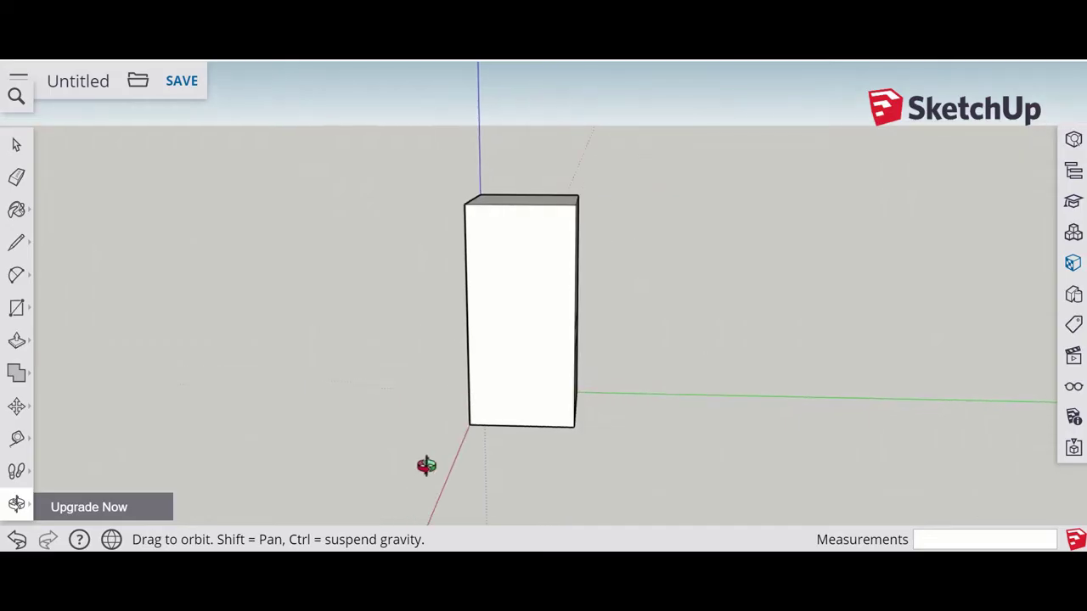
key(ctrl+v)
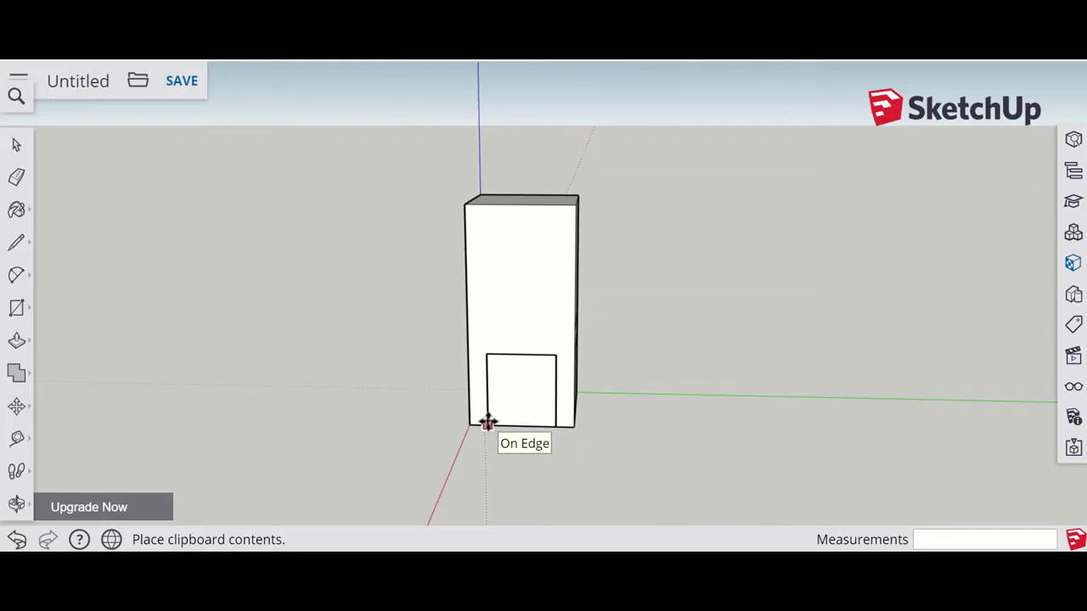
click(487, 422)
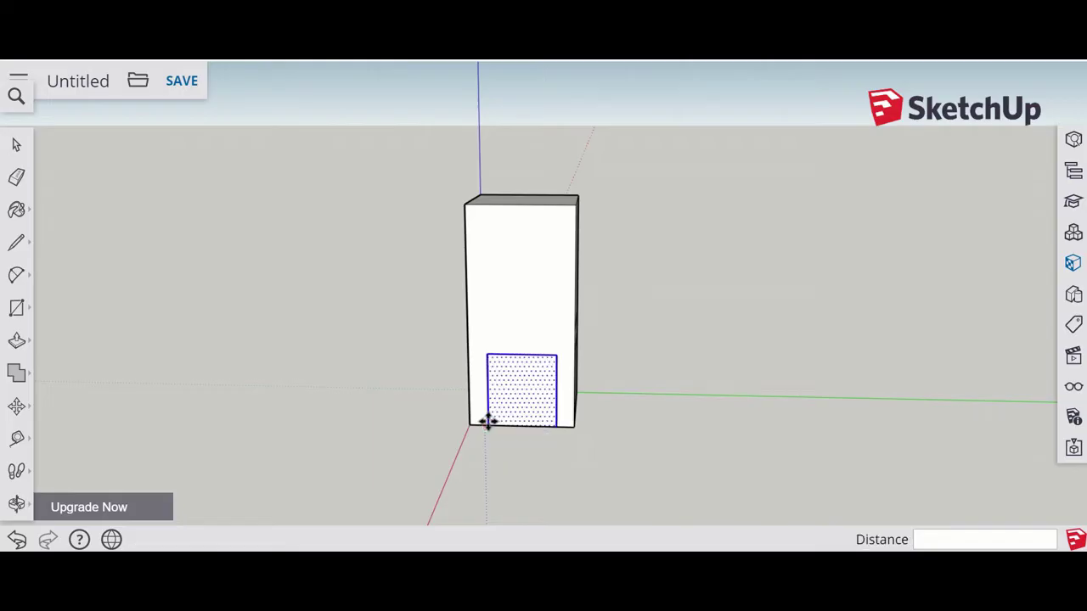
Paste another copy of the rectangle onto the bottom edge of the adjacent side face
click(16, 504)
drag(771, 371, 577, 321)
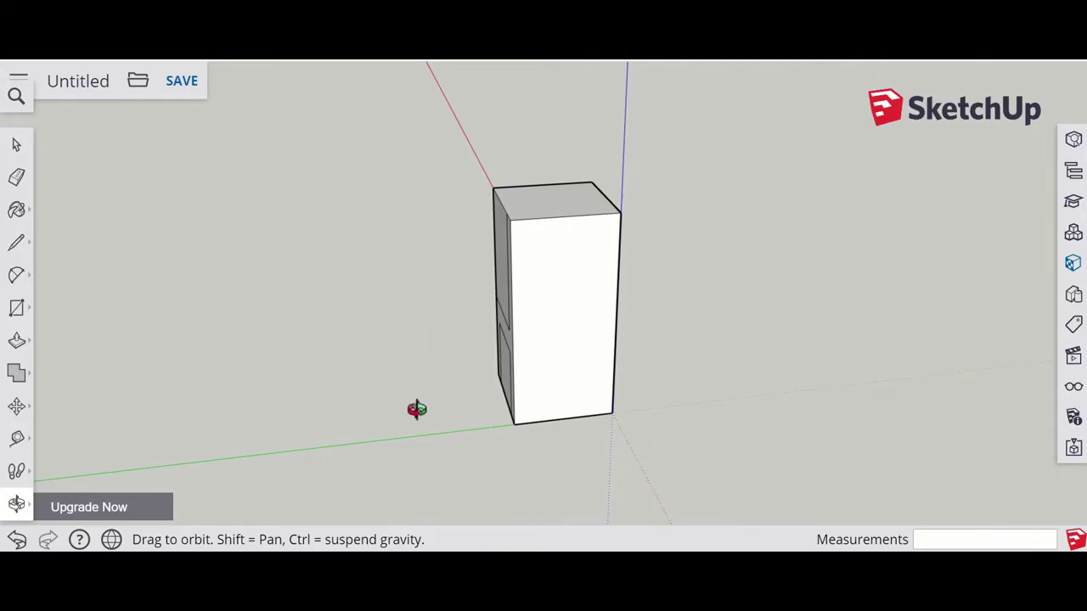
key(ctrl+v)
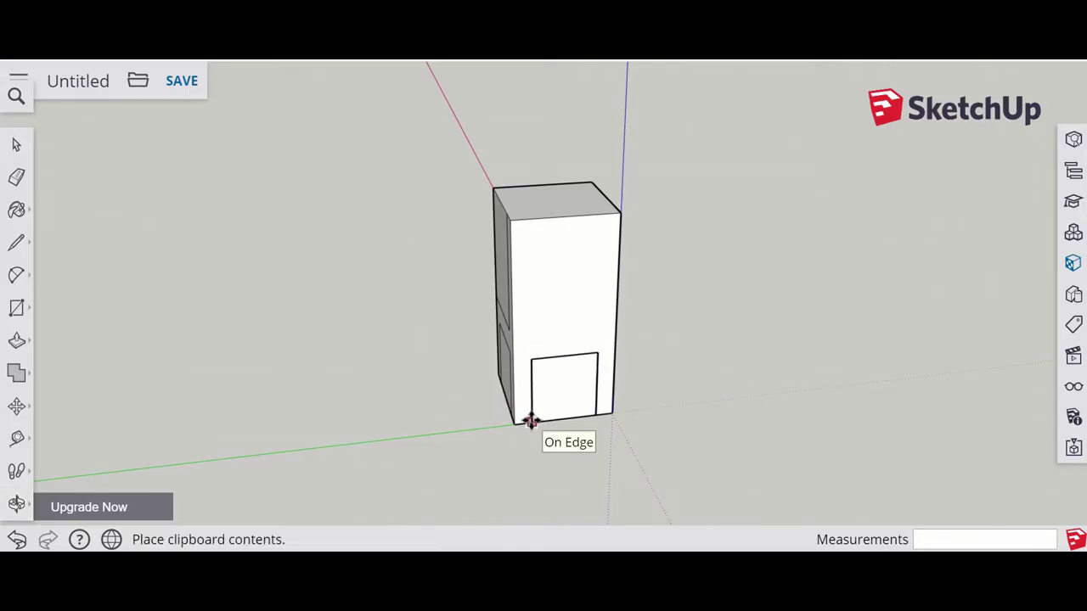
click(531, 422)
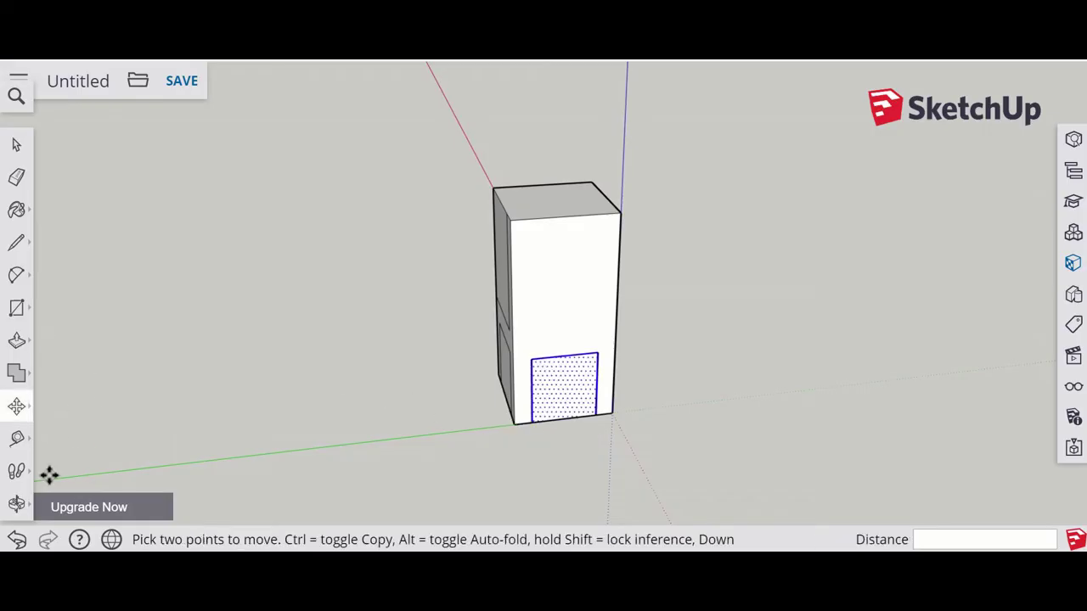
click(16, 503)
drag(449, 327, 244, 344)
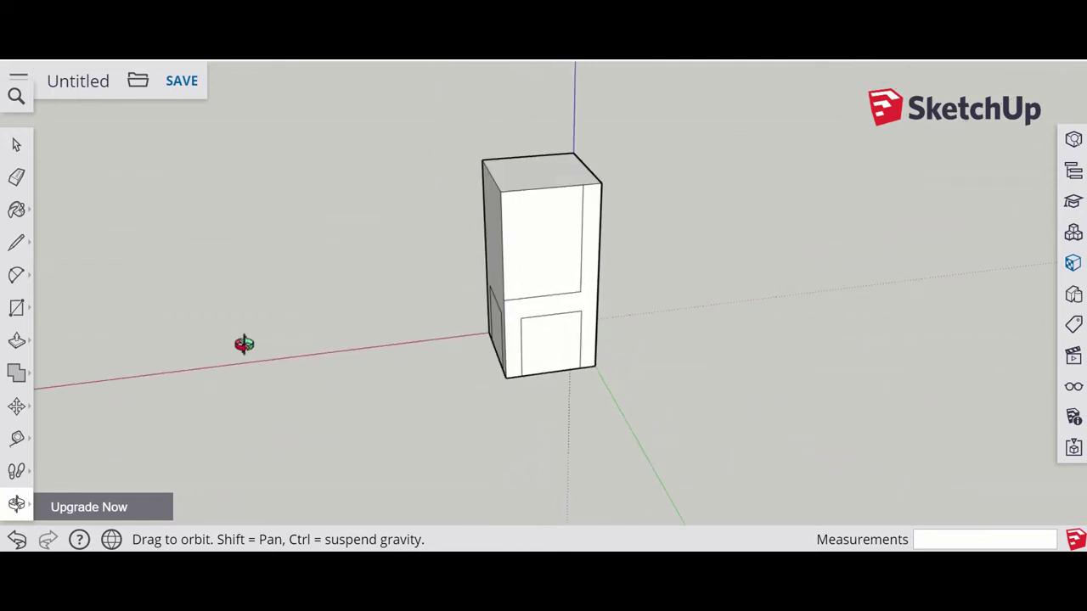
Push the upper front face back 500 mm, leaving a seat and tall backrest
click(17, 342)
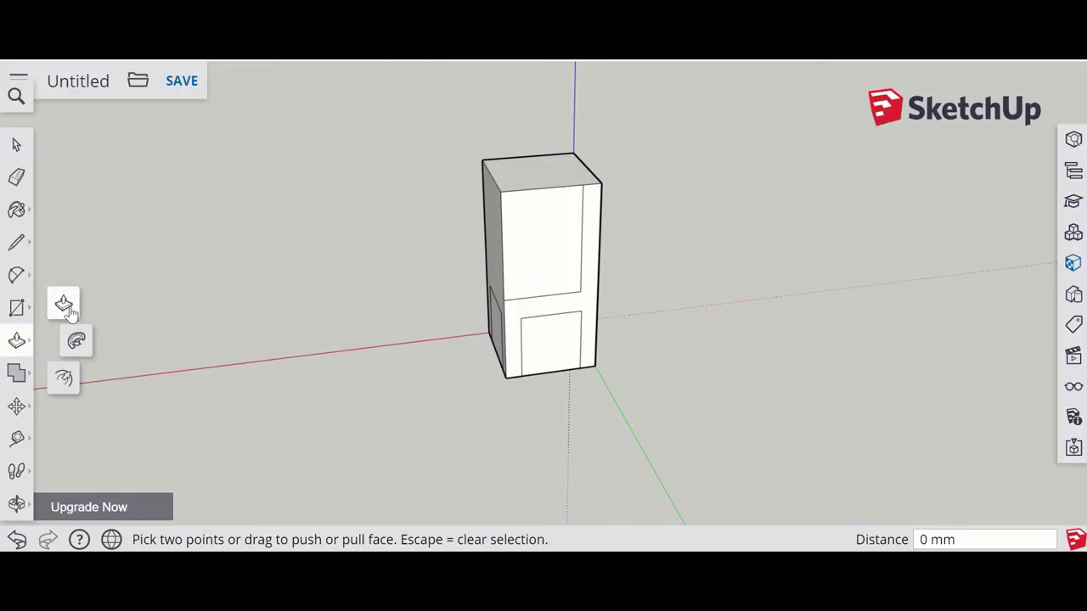
click(551, 278)
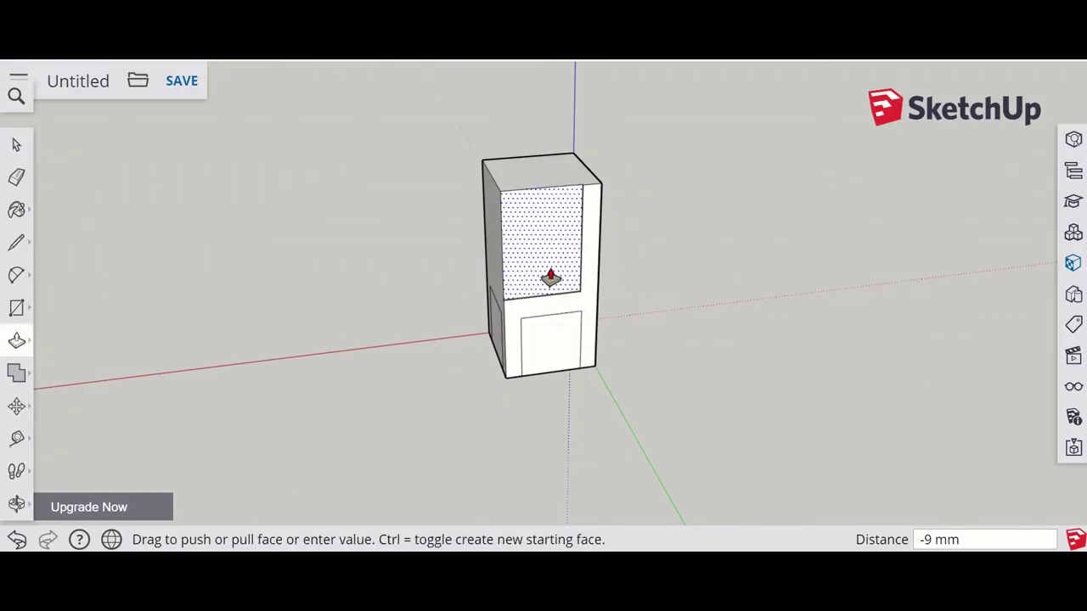
click(507, 246)
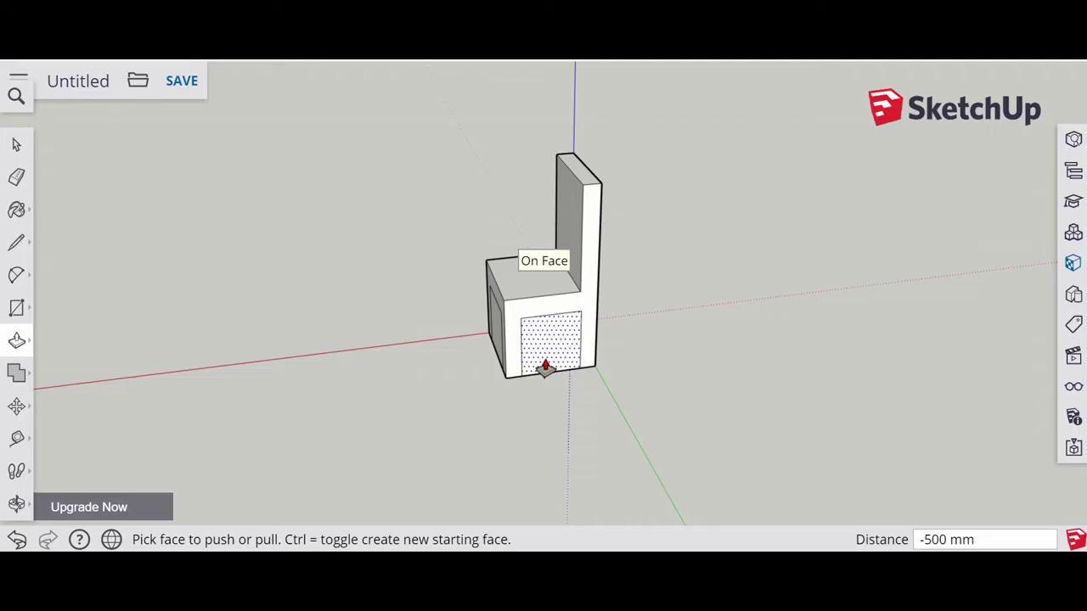
Push the side rectangle 500 mm through the base to open a gap under the seat
click(16, 506)
drag(241, 362, 458, 304)
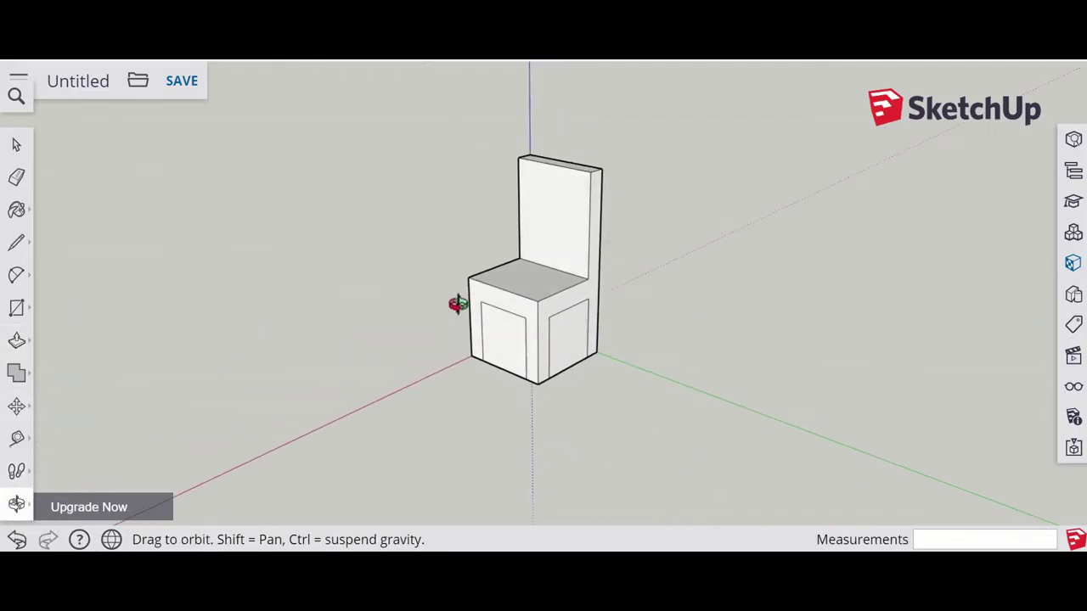
click(17, 341)
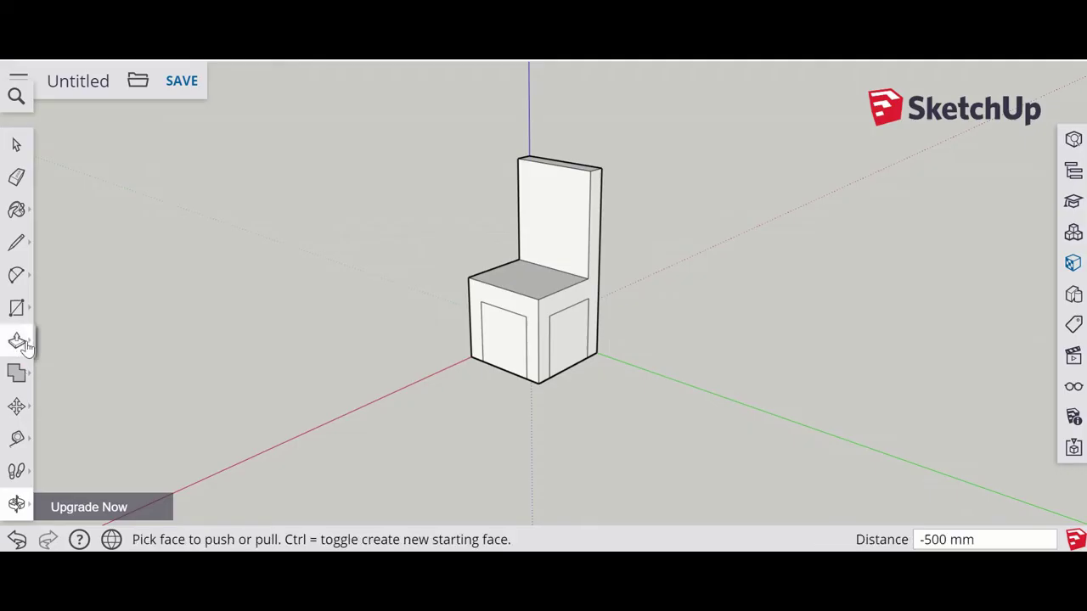
drag(570, 352, 378, 334)
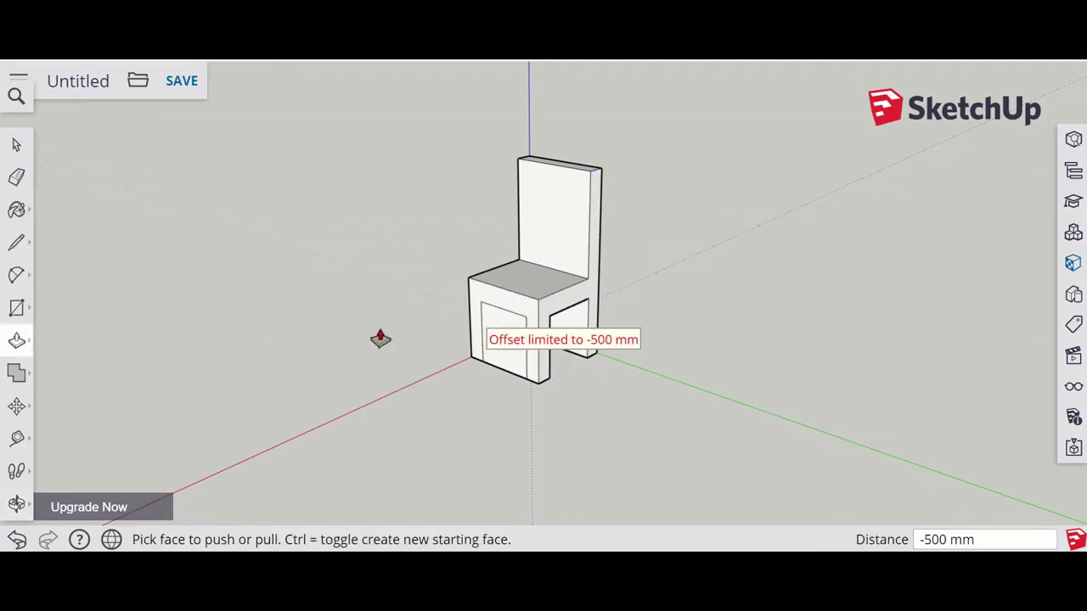
click(16, 501)
drag(225, 441, 499, 355)
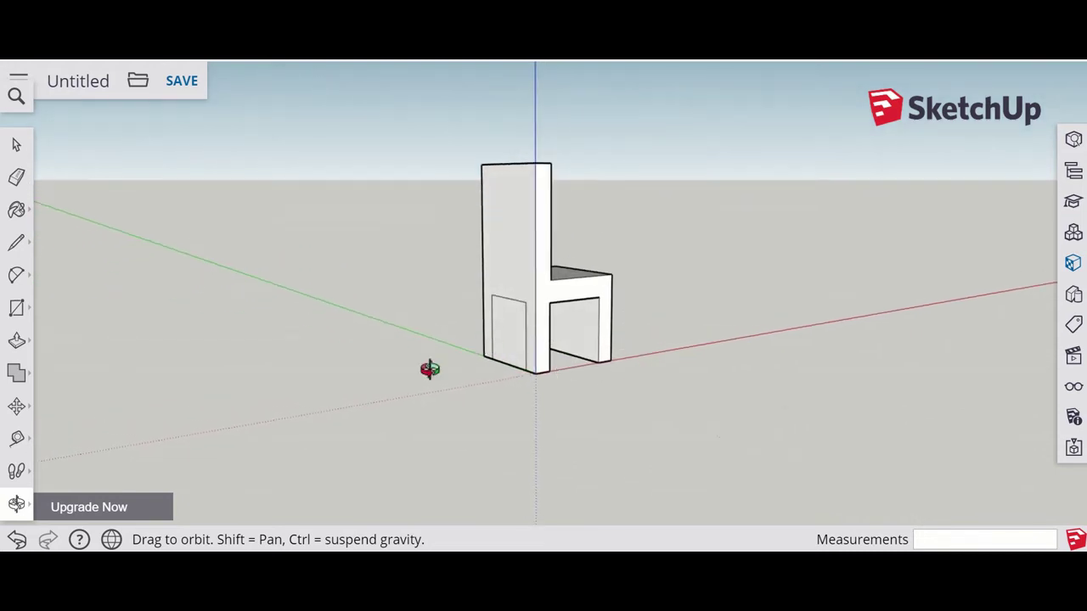
drag(665, 318, 386, 306)
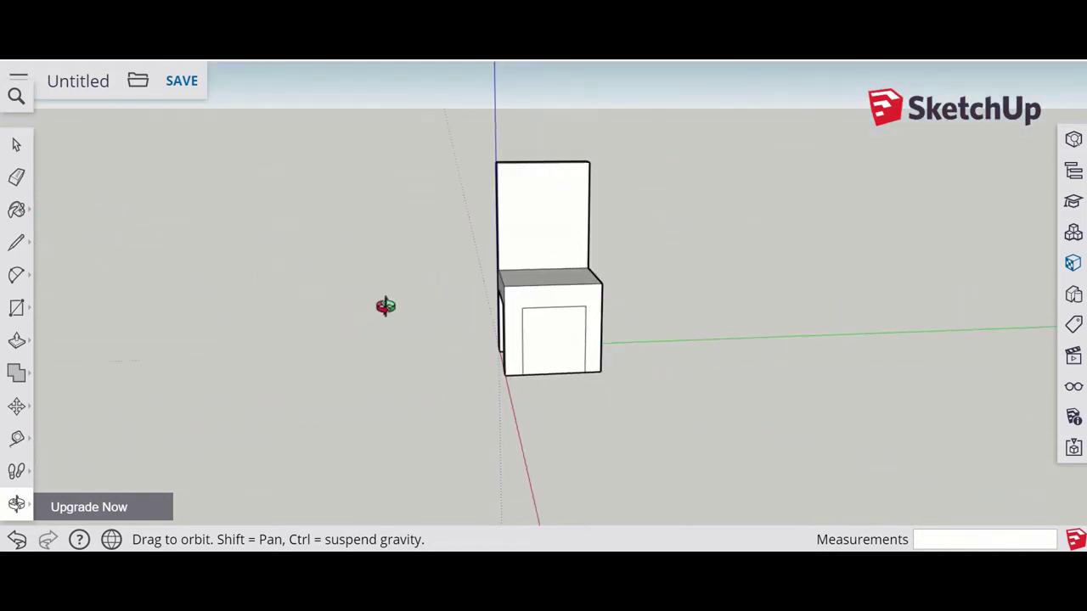
Push the front lower rectangle inward beneath the seat
click(16, 343)
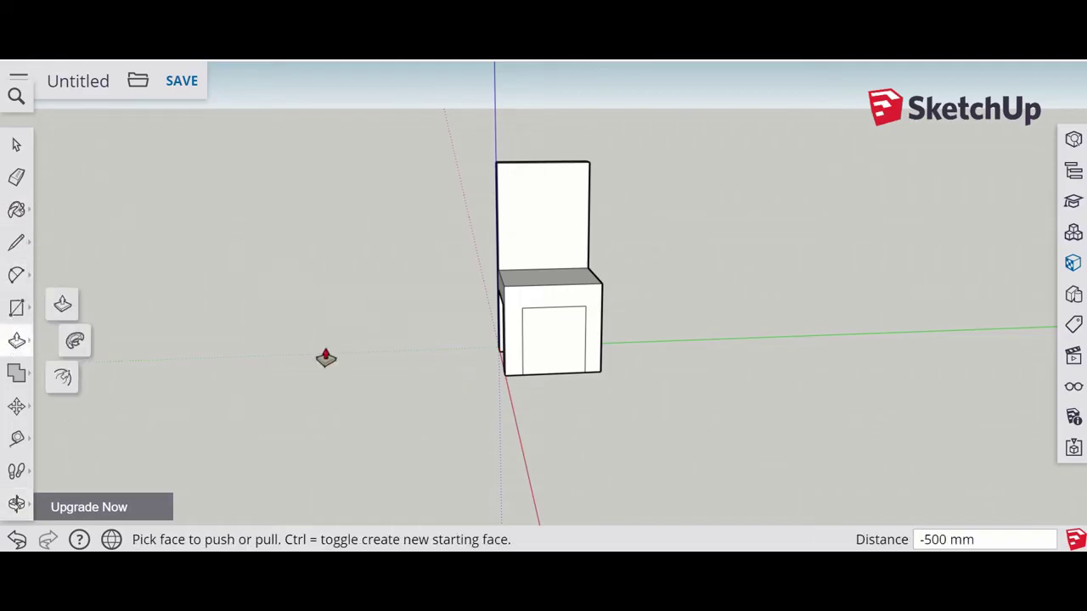
click(551, 359)
click(545, 353)
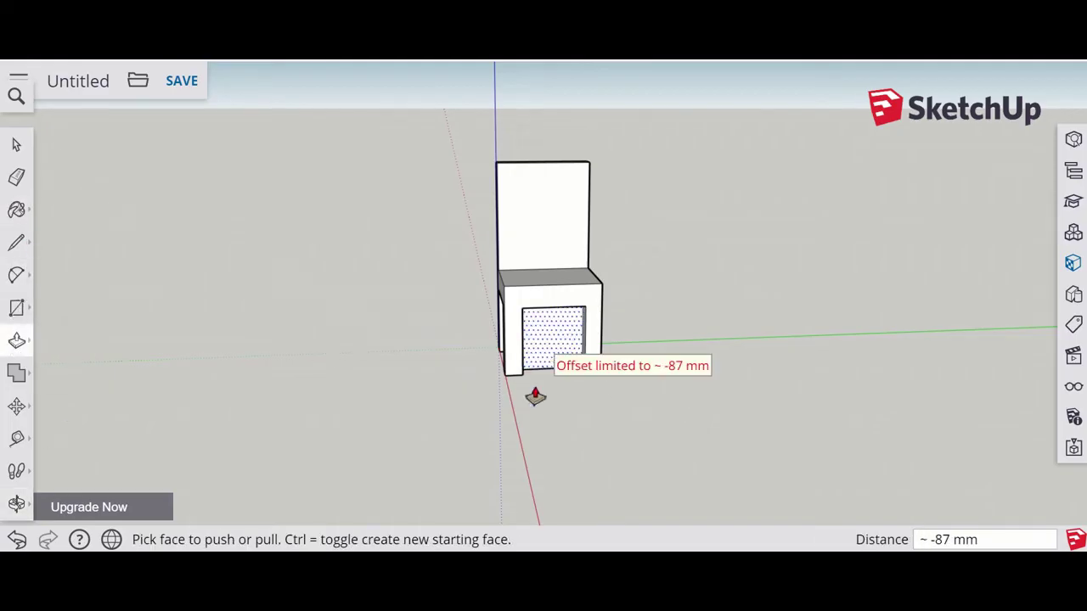
Push the remaining side rectangle in 15 mm, then undo and redo that push
click(17, 504)
drag(429, 308, 623, 326)
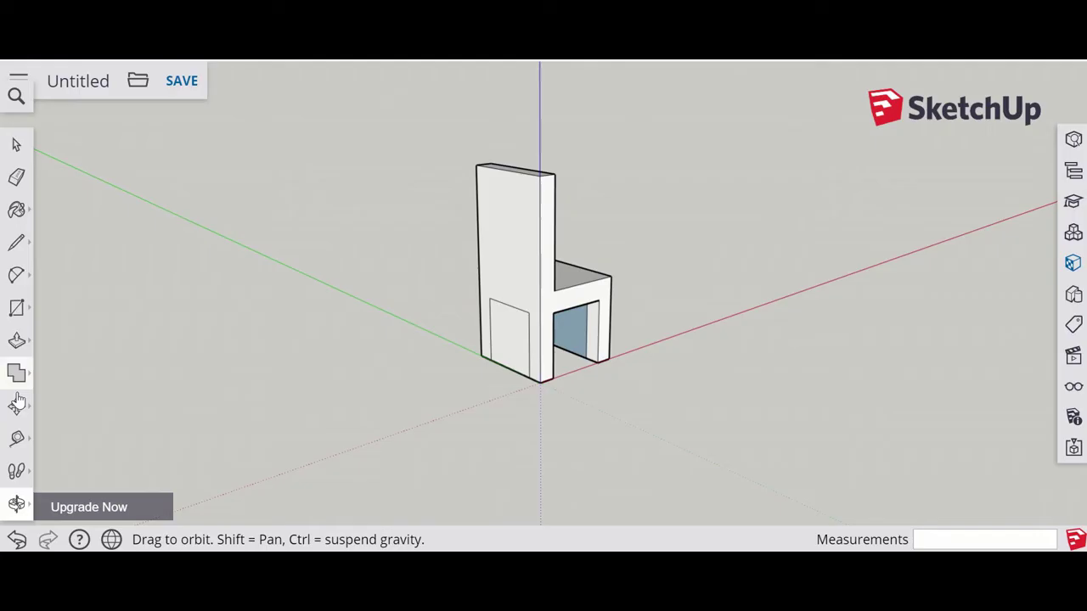
click(17, 341)
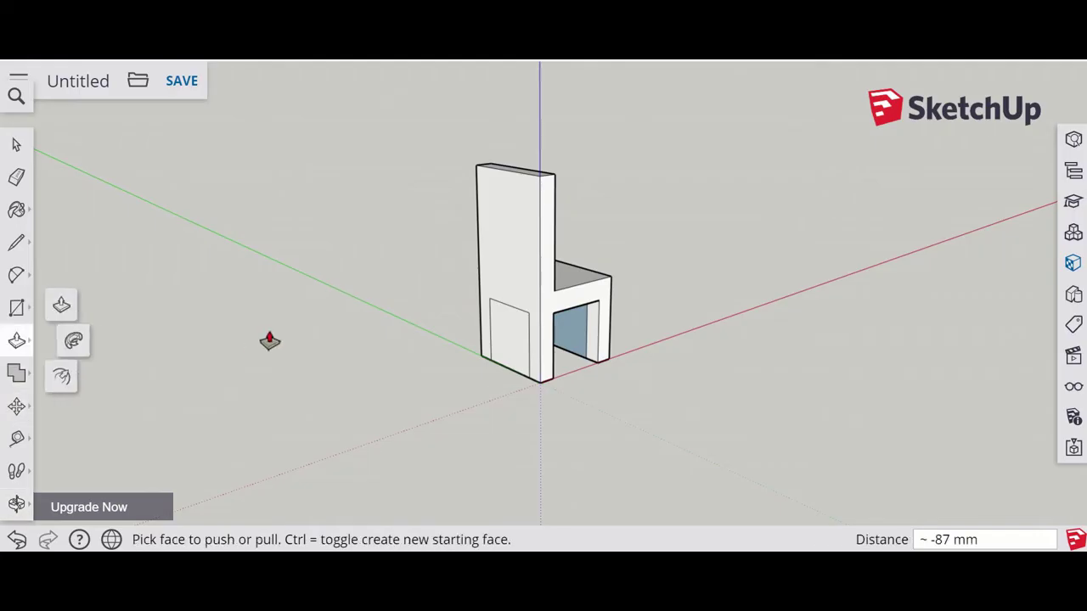
click(61, 307)
click(510, 351)
click(628, 413)
click(517, 356)
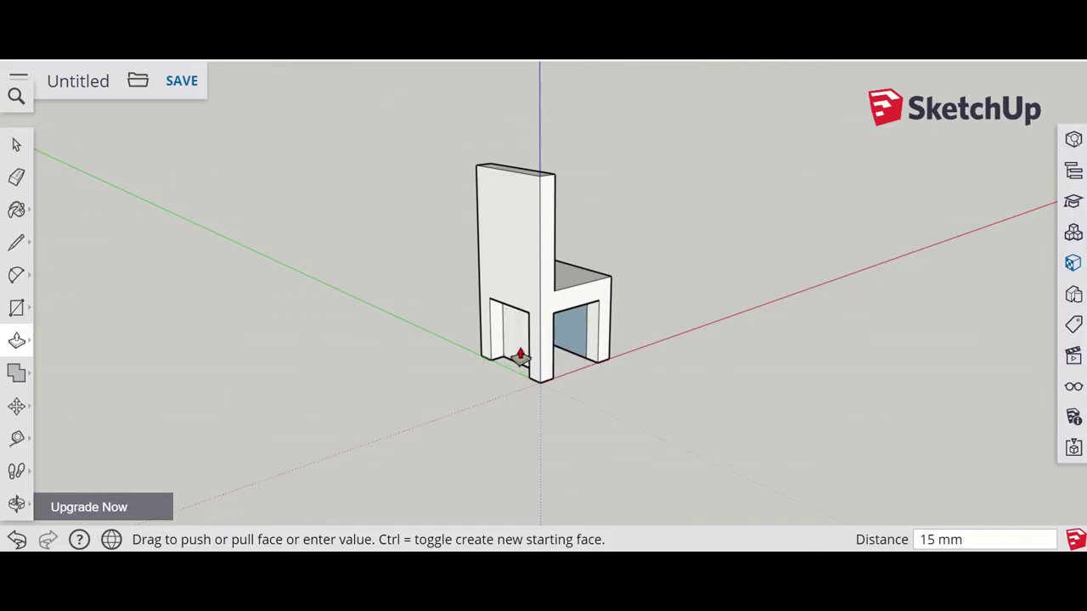
click(521, 356)
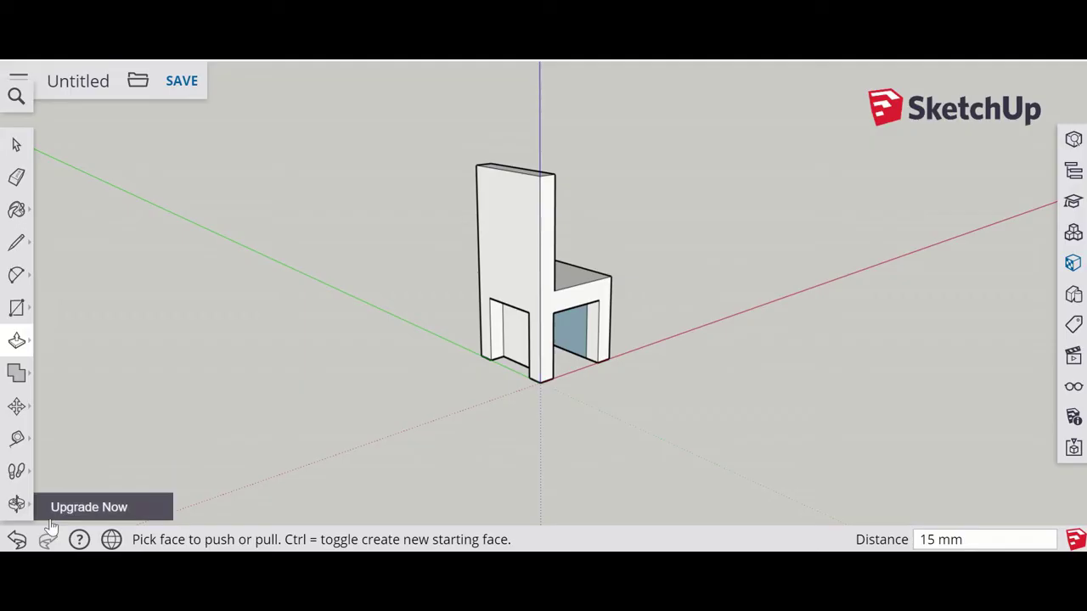
click(16, 540)
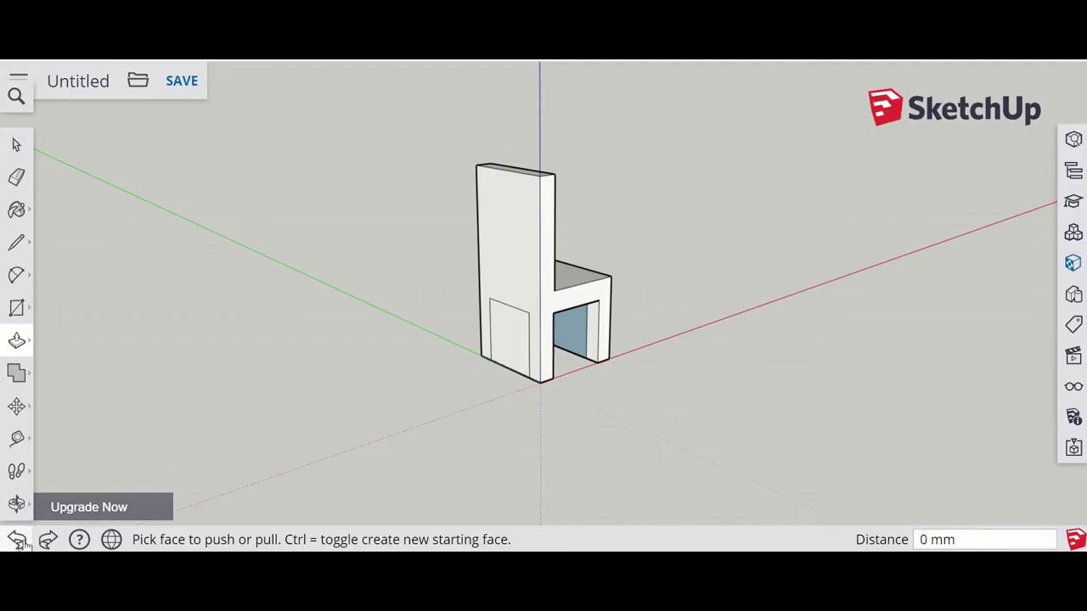
click(48, 540)
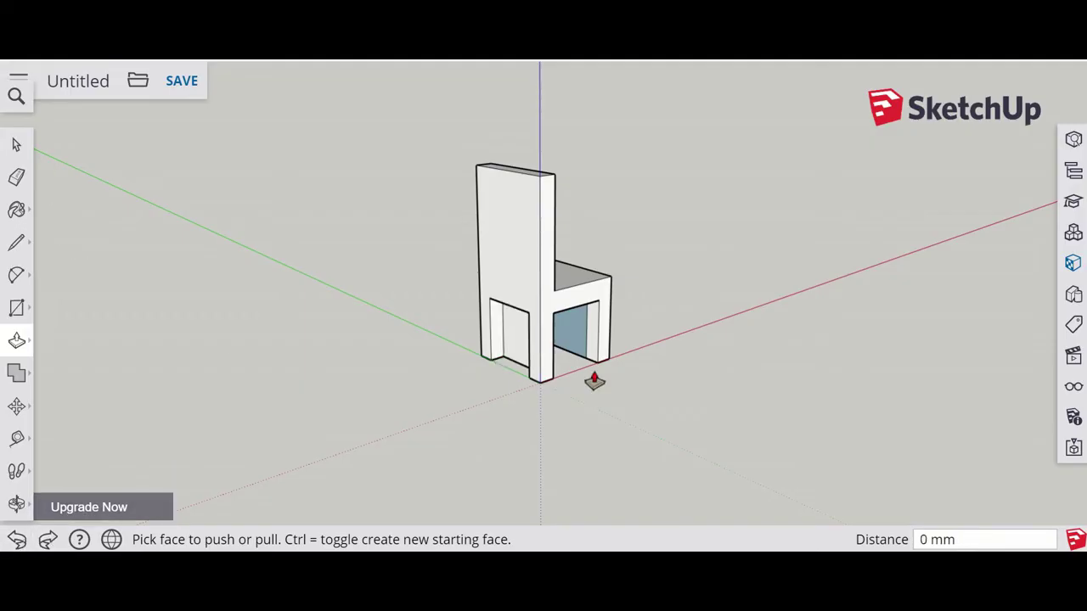
Erase the solid panel between the chair's side legs so the back leg stands free
scroll(492, 381, up, 4)
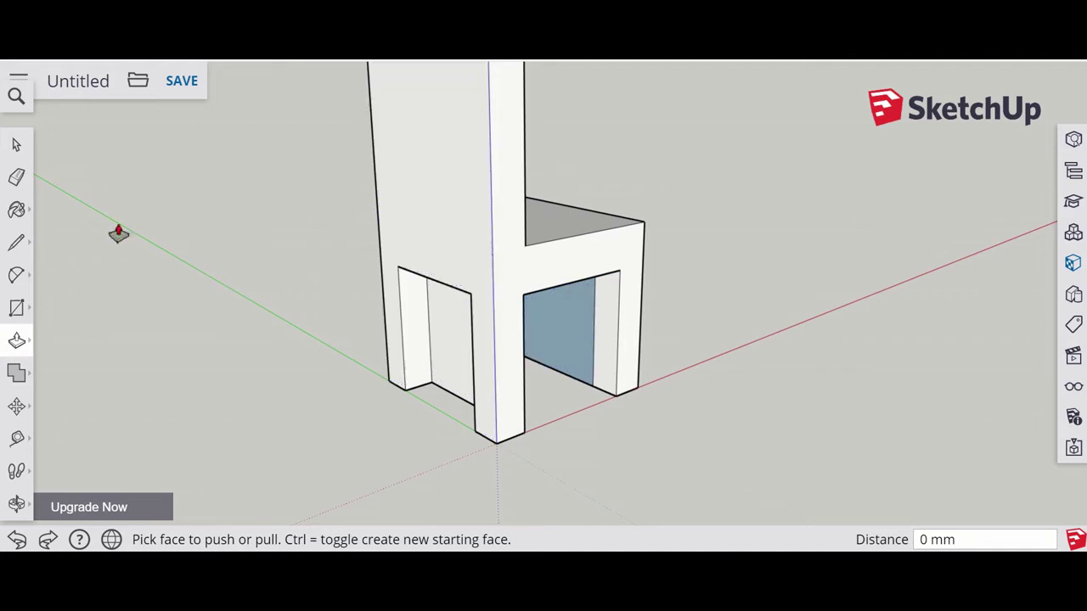
click(17, 504)
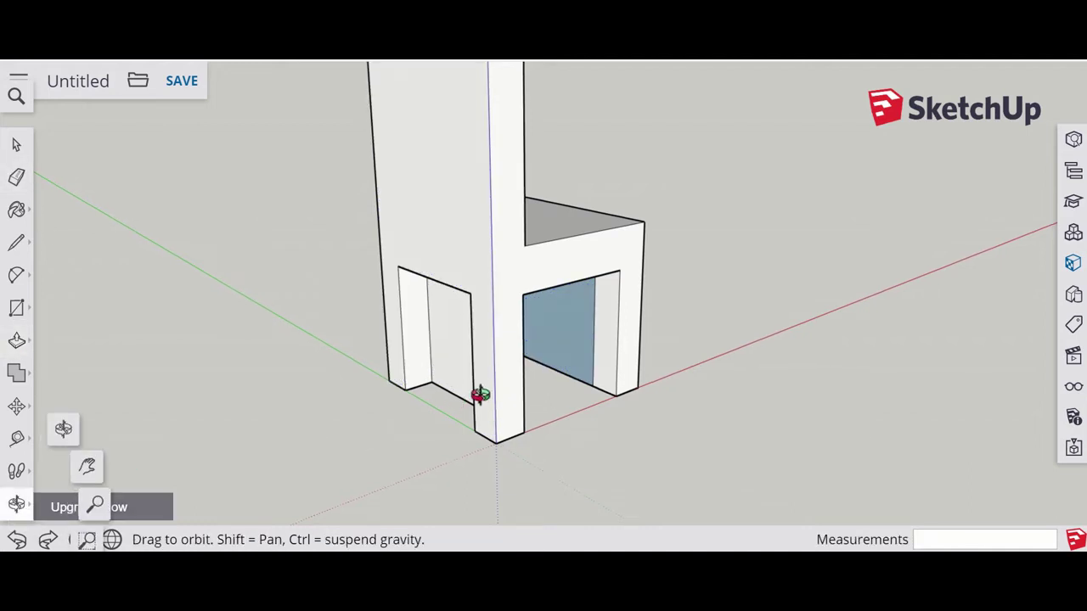
drag(480, 395, 340, 356)
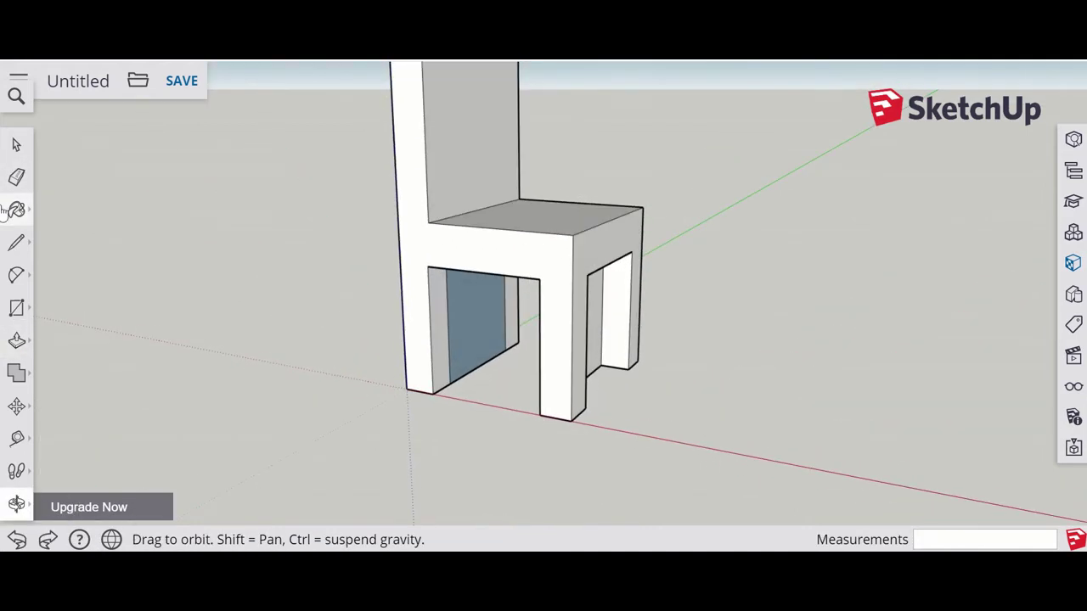
click(16, 176)
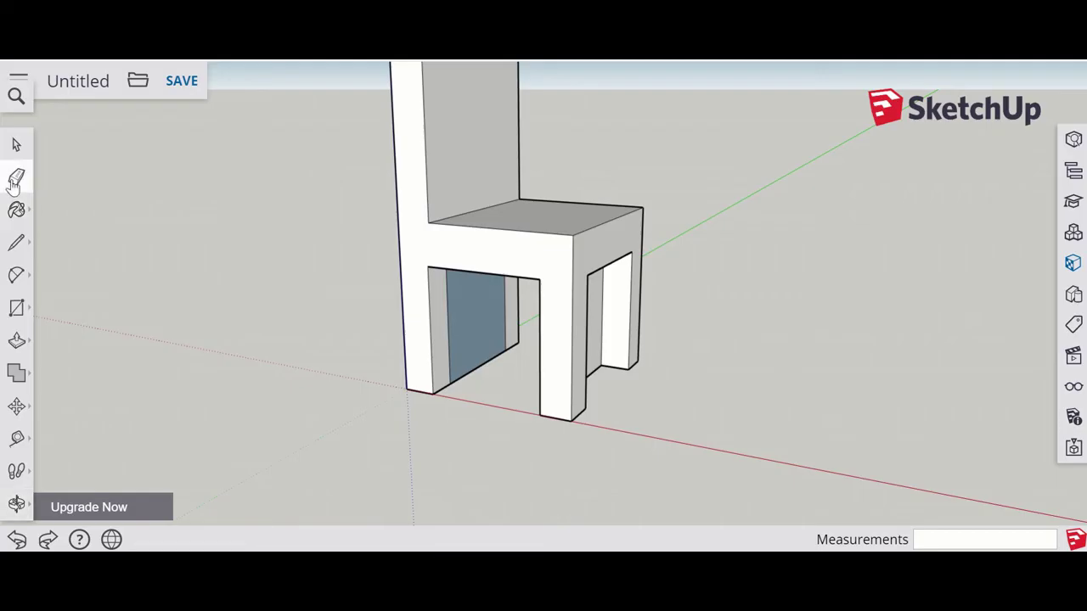
click(478, 368)
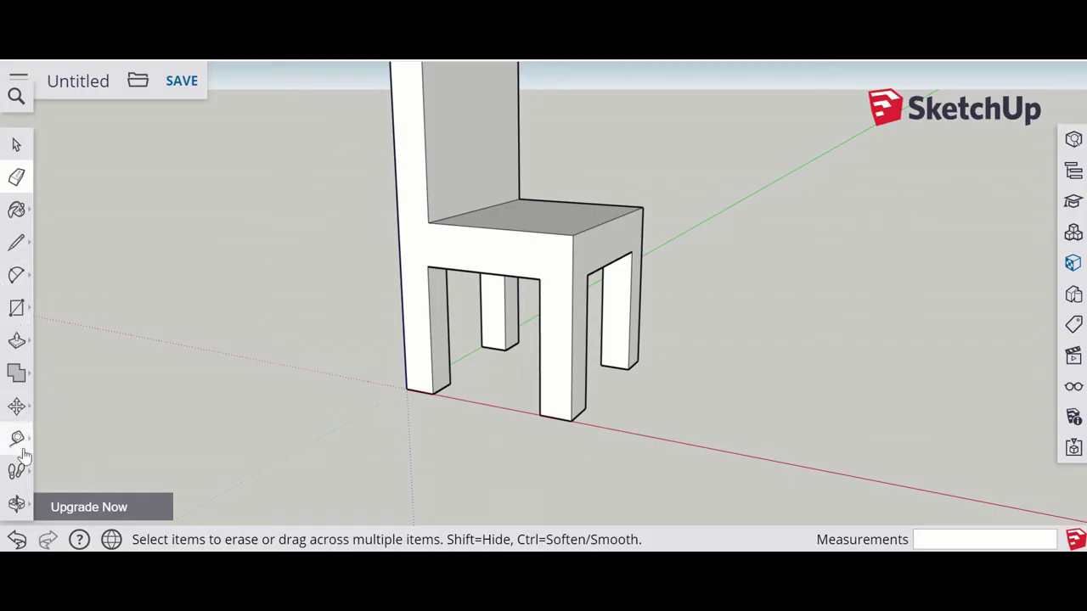
Orbit to face the chair's front and show the Arc tool flyout options
click(17, 505)
drag(539, 317, 581, 292)
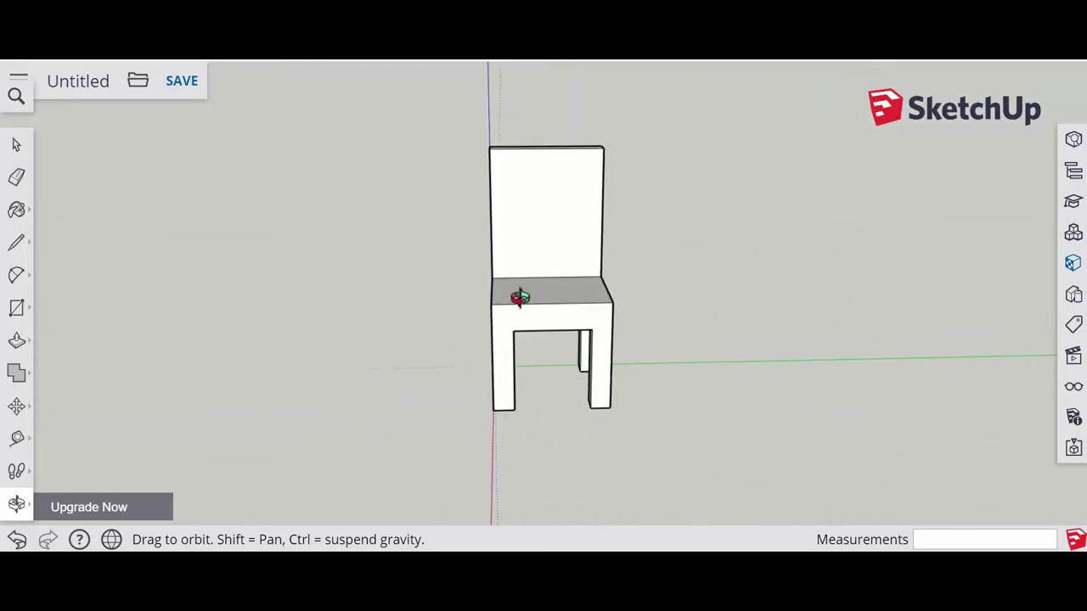
click(16, 280)
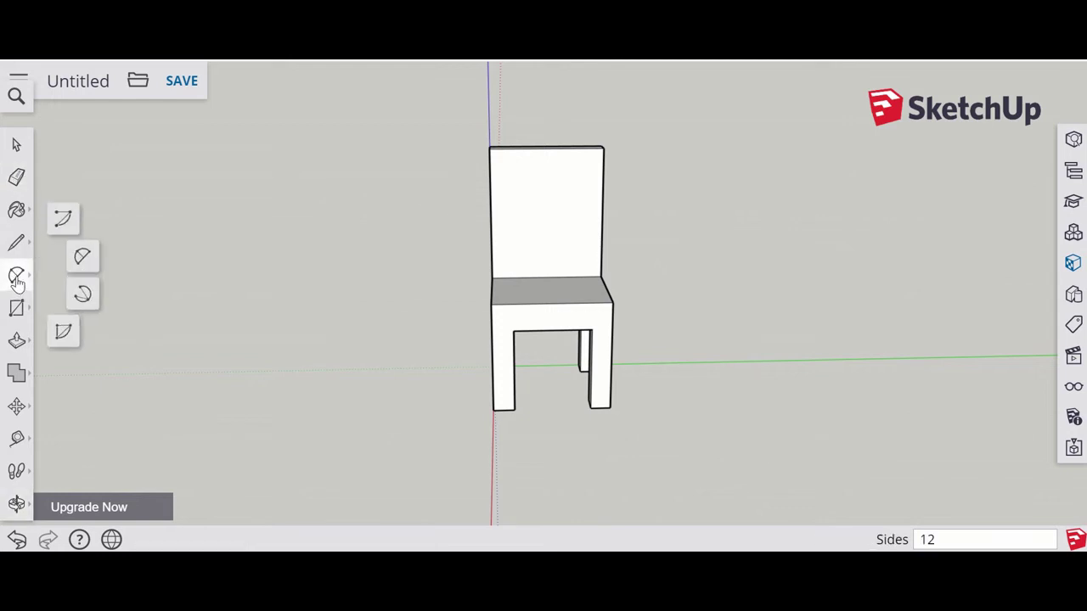
Draw a 2 Point Arc across the backrest top, edge to edge, bulging about 123 mm
click(82, 259)
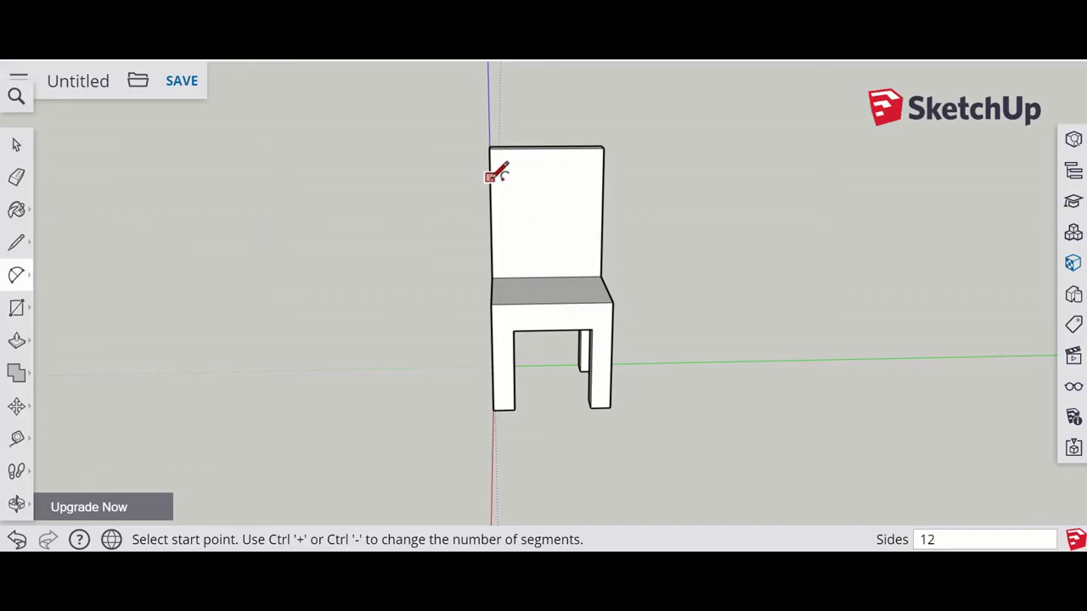
click(490, 178)
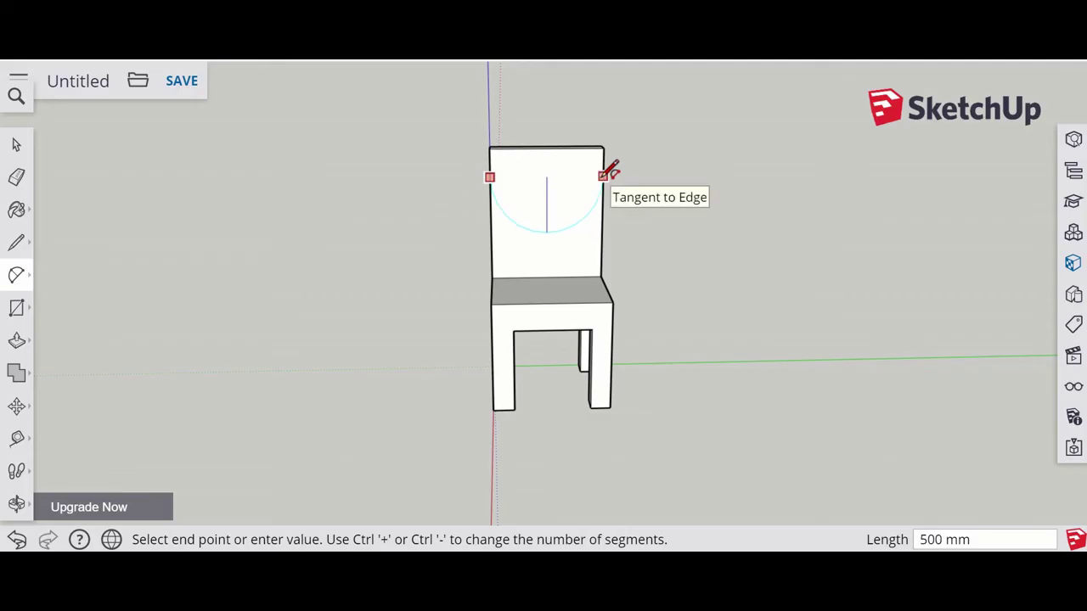
click(604, 175)
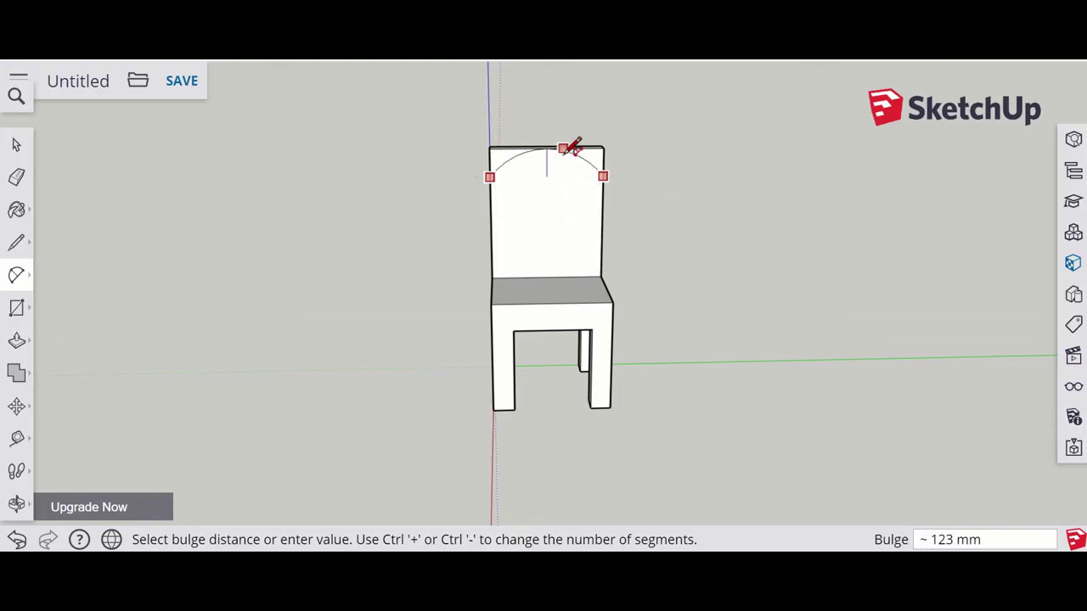
click(562, 150)
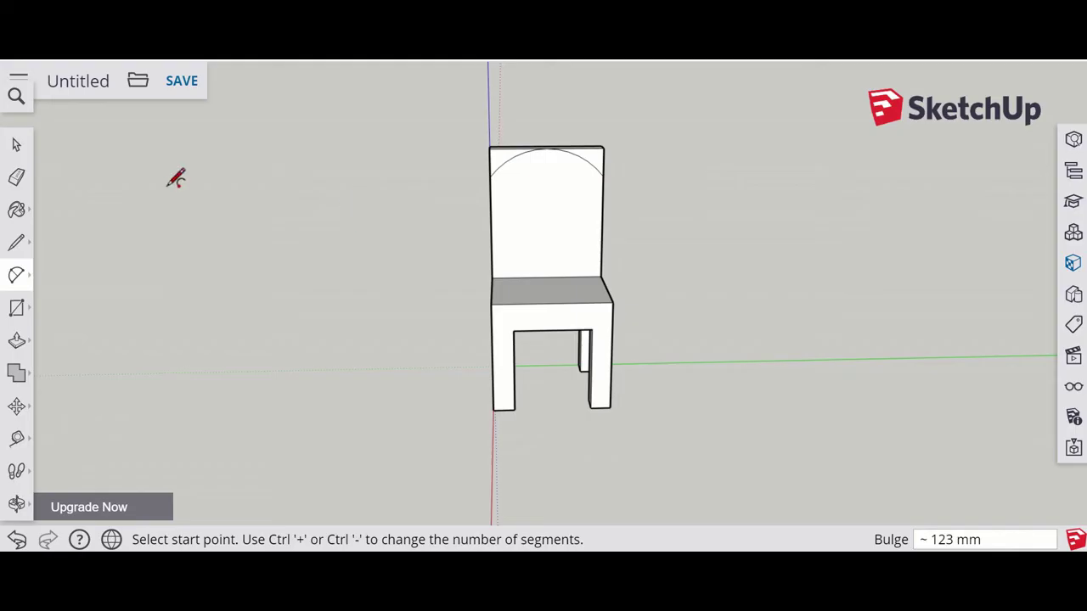
scroll(637, 188, up, 3)
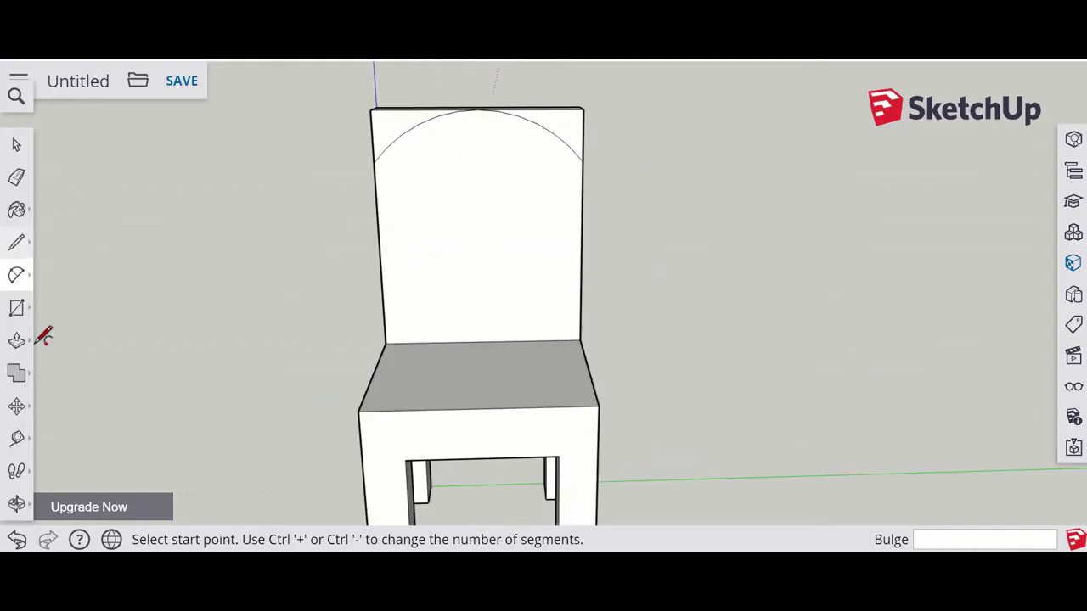
From a top three-quarter view, push away the backrest's right corner above the arc
click(16, 504)
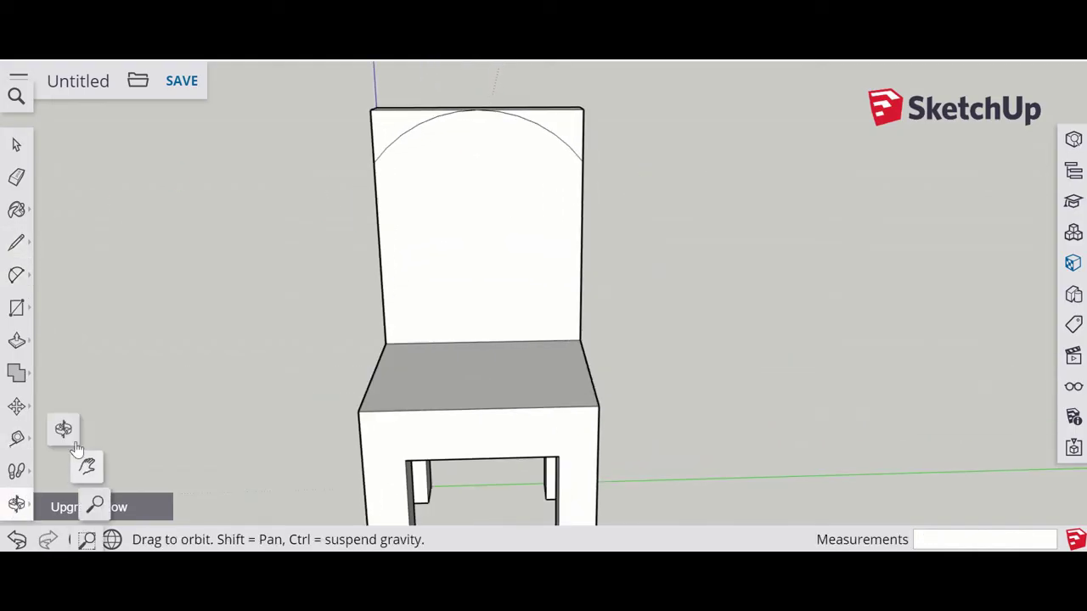
drag(623, 274, 448, 320)
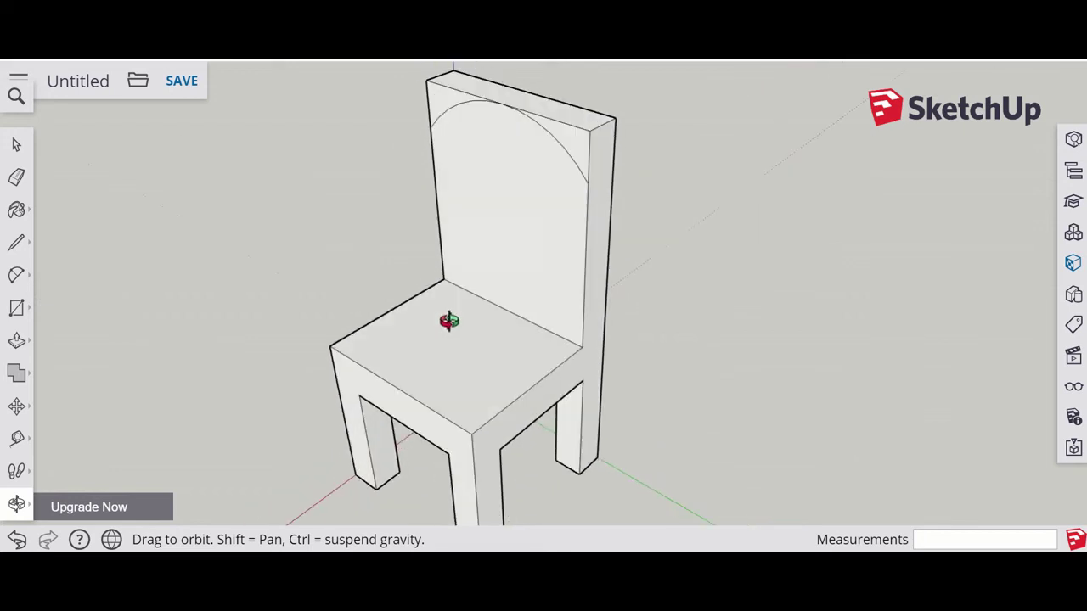
click(16, 340)
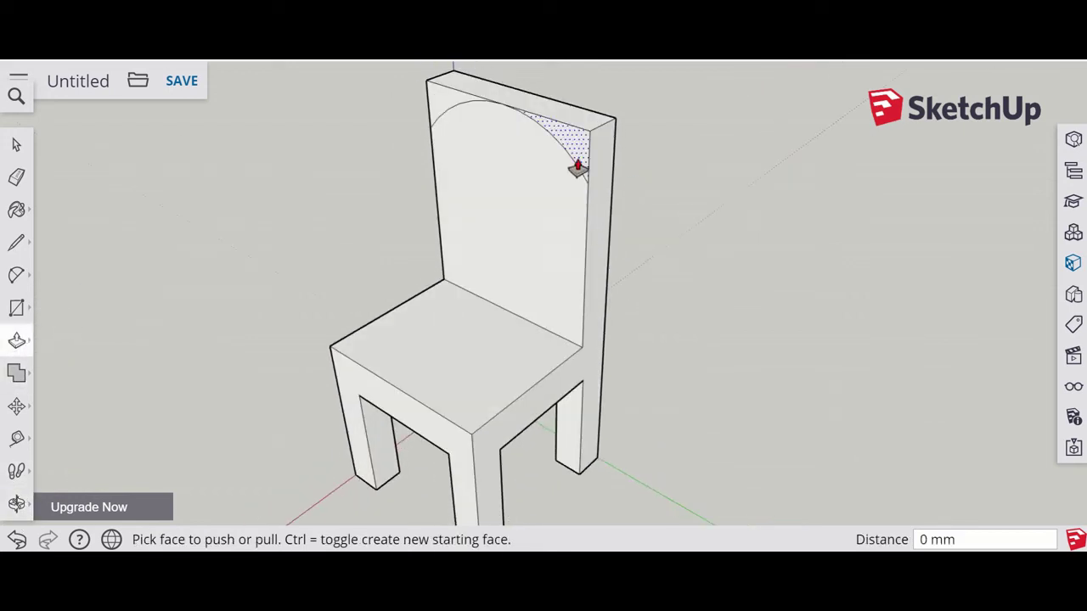
drag(577, 166, 600, 138)
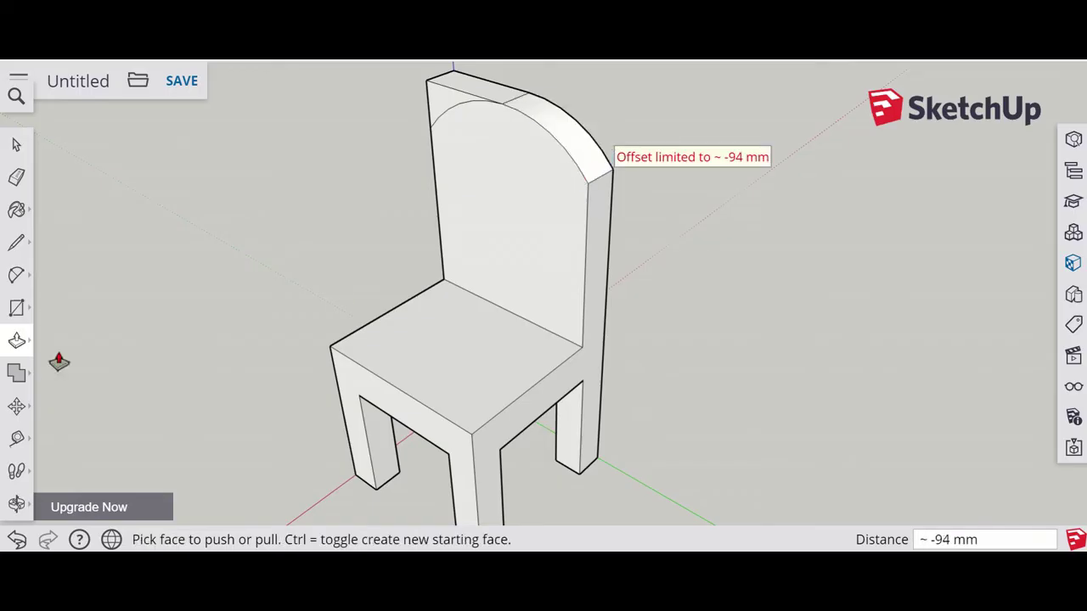
Rotate to the left side and start pushing the left corner face above the arc
click(16, 503)
drag(281, 238, 109, 313)
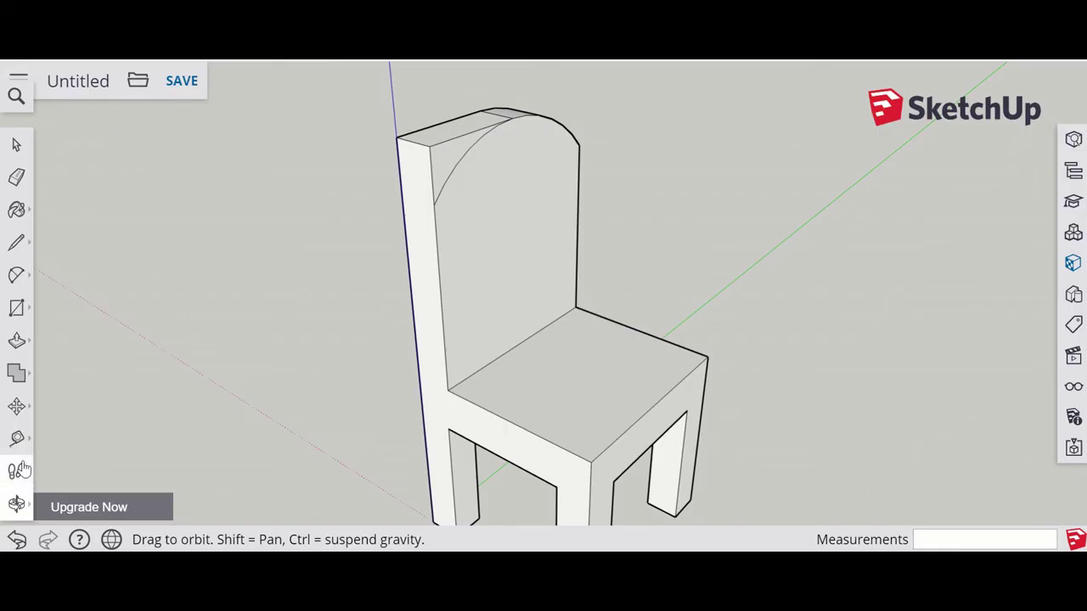
click(16, 341)
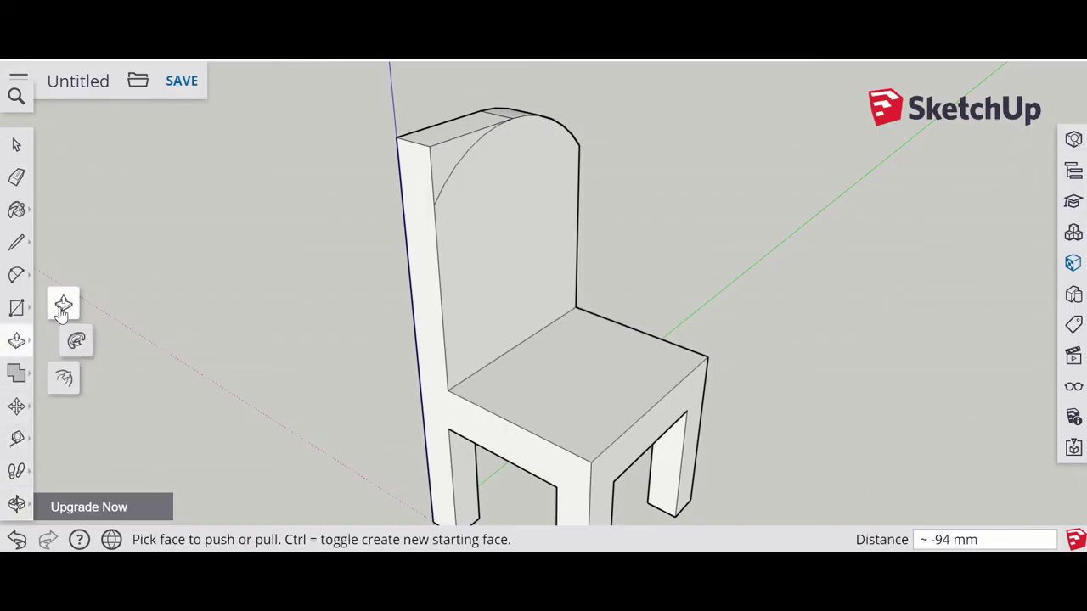
click(62, 308)
drag(451, 178, 255, 190)
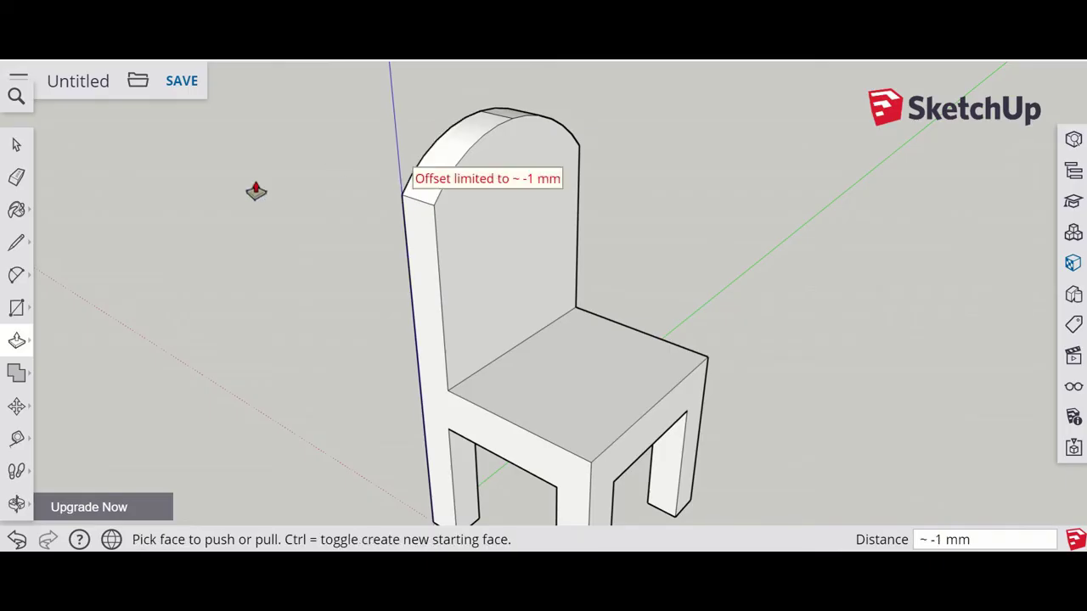
Orbit to a front-facing view of the chair with its rounded backrest
click(16, 503)
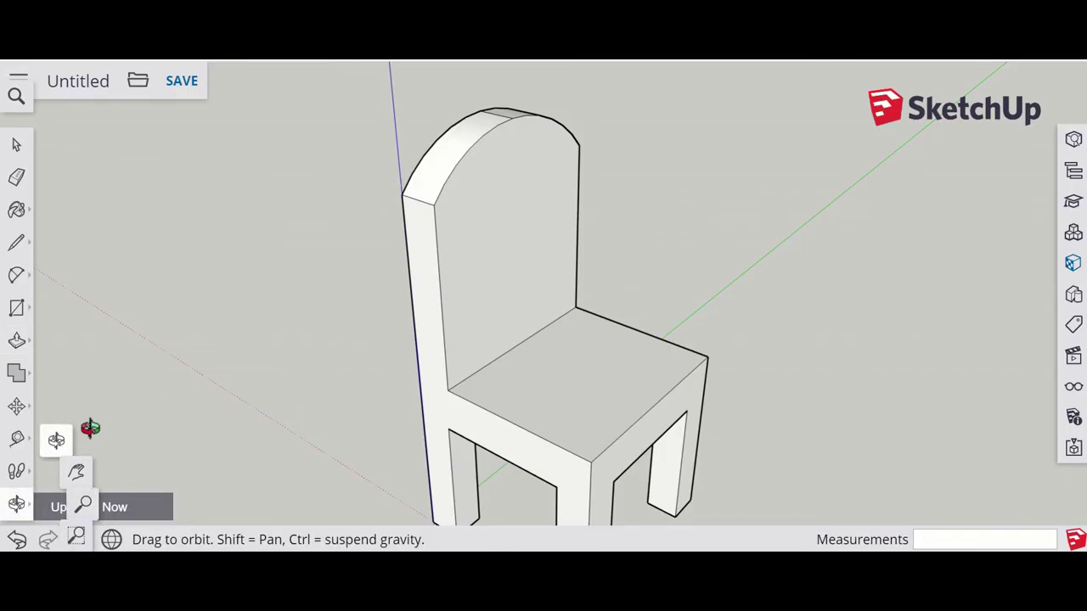
drag(87, 430, 71, 316)
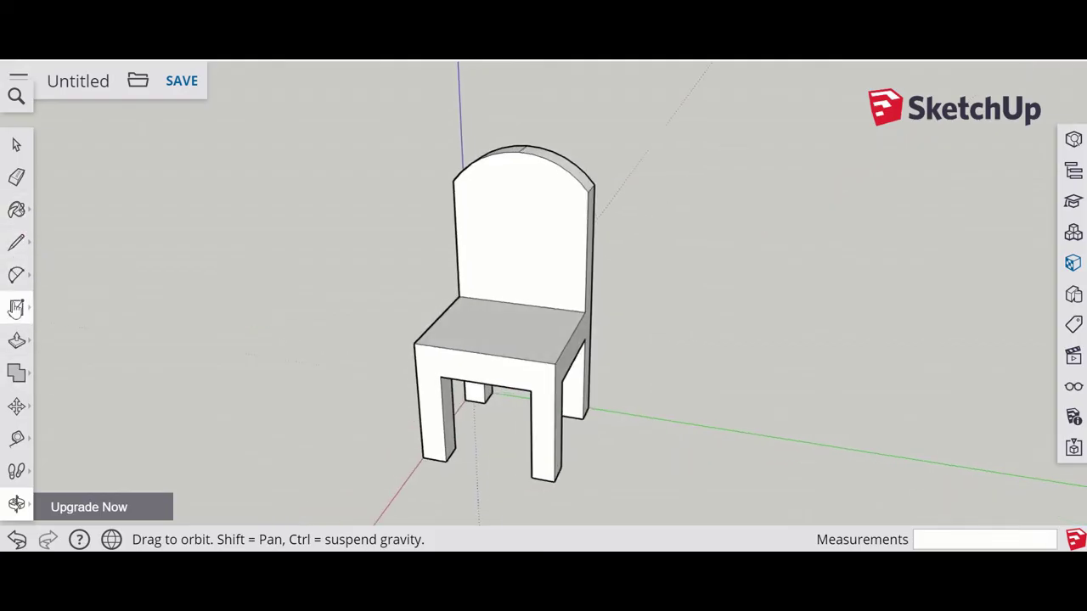
Draw a rectangle on the upper backrest for the handle cutout
click(16, 308)
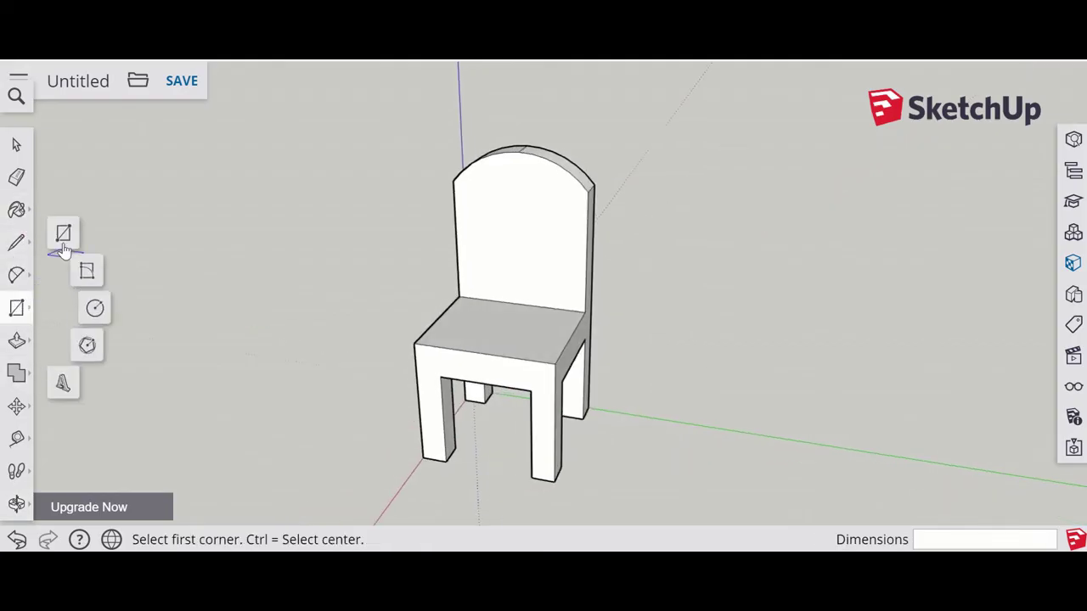
click(480, 189)
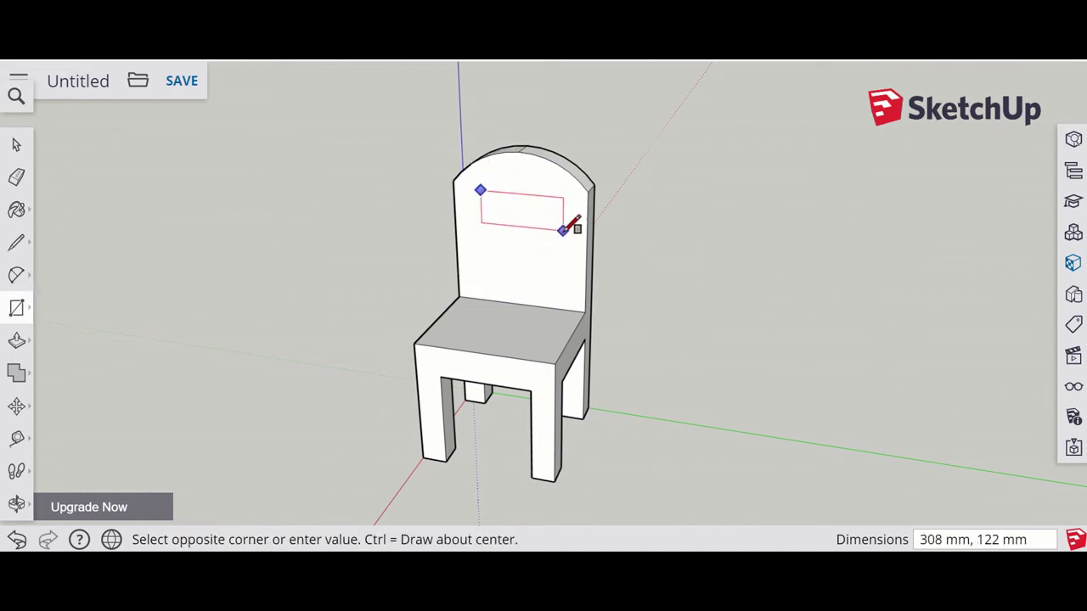
click(562, 229)
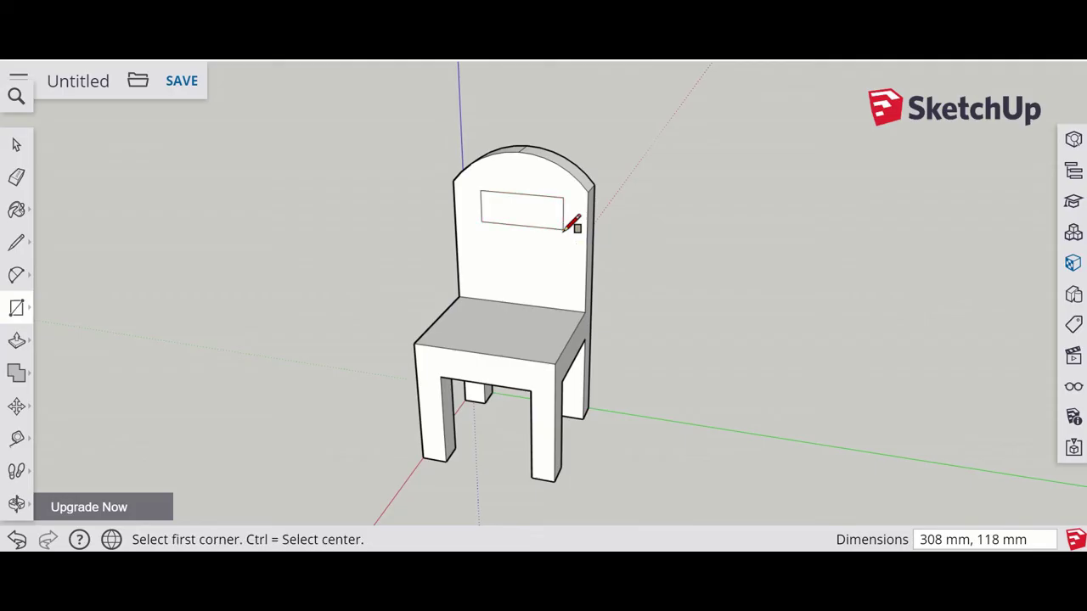
Push the rectangle through the backrest about 94 mm to form the opening
click(16, 340)
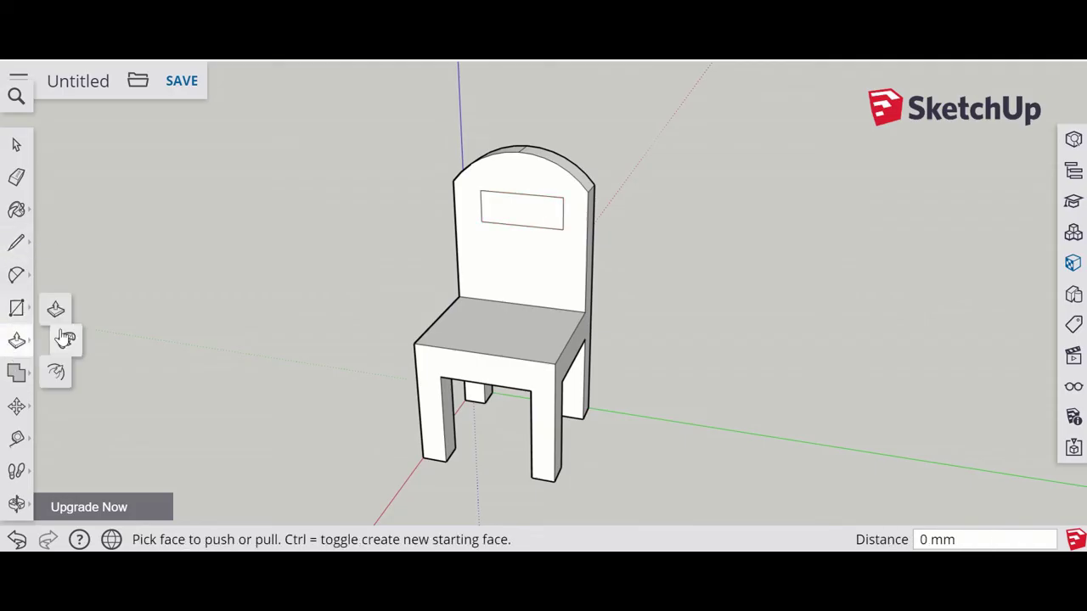
click(510, 226)
click(526, 221)
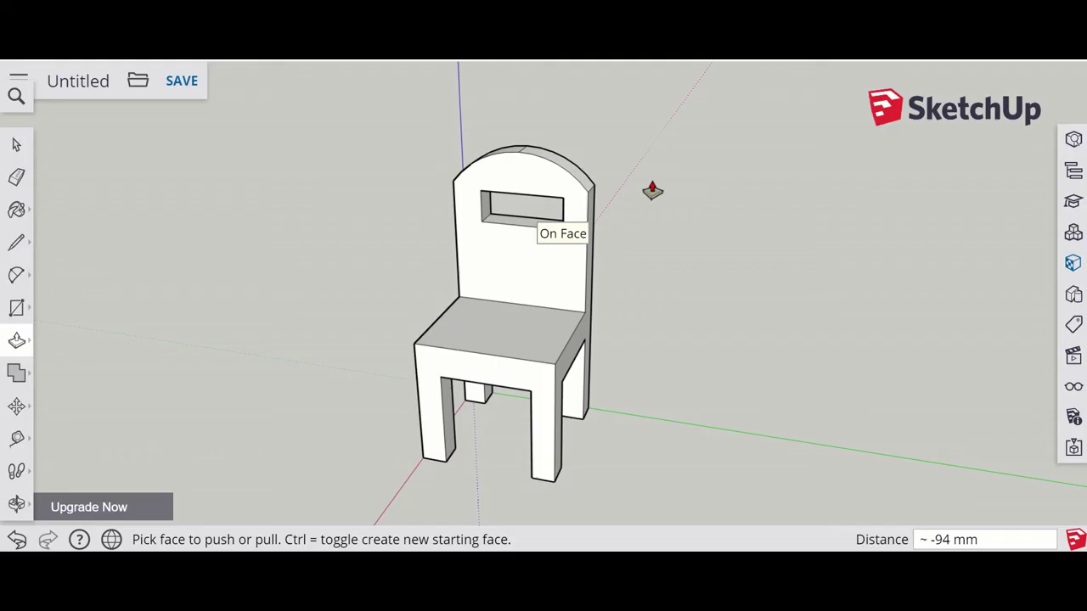
scroll(289, 398, up, 4)
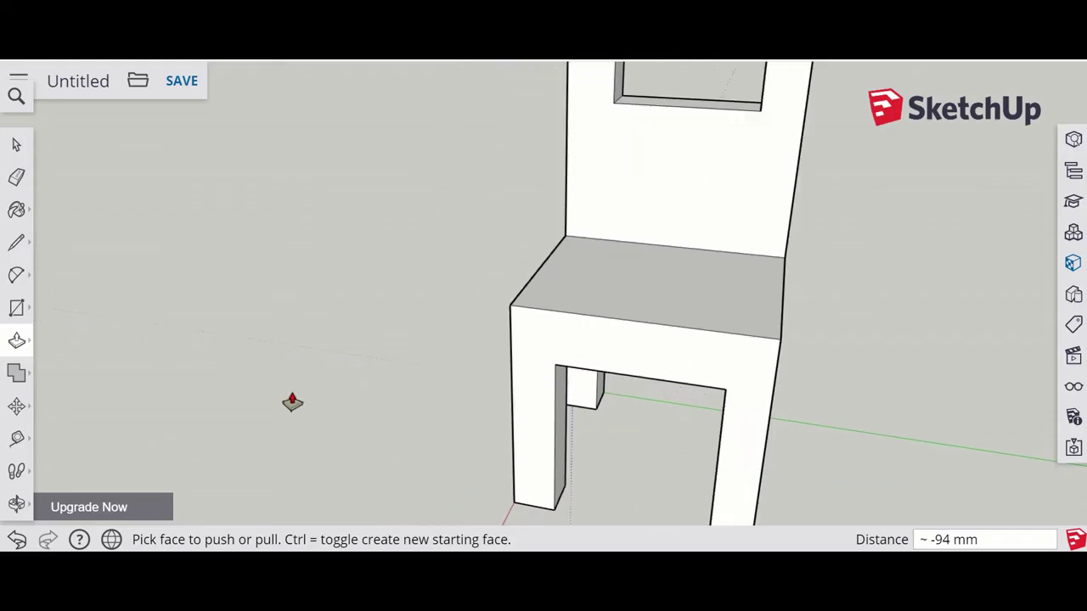
scroll(291, 395, down, 3)
scroll(292, 401, down, 2)
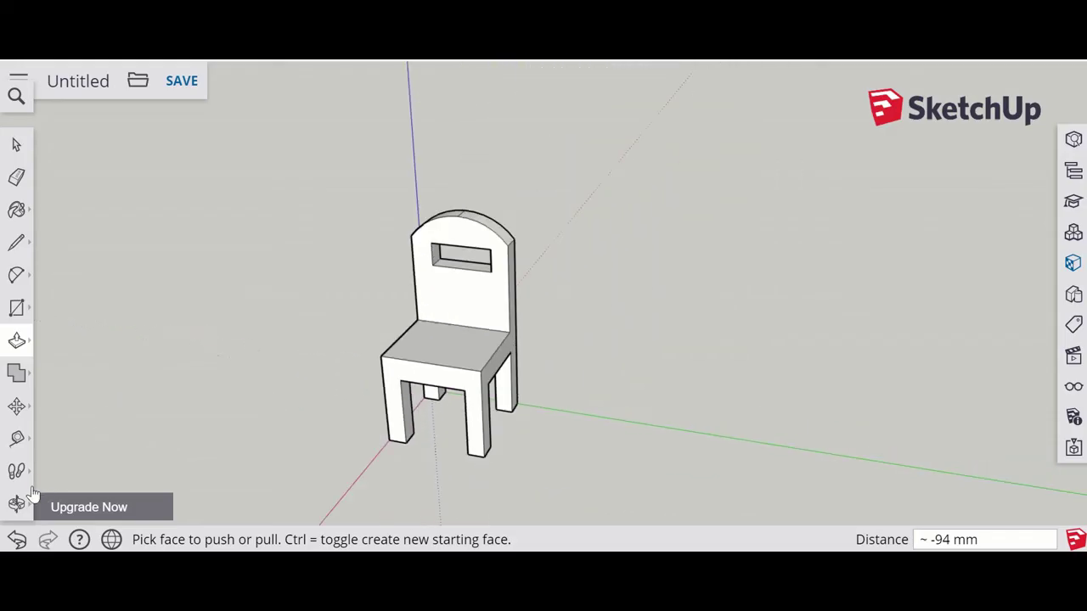
drag(538, 284, 478, 383)
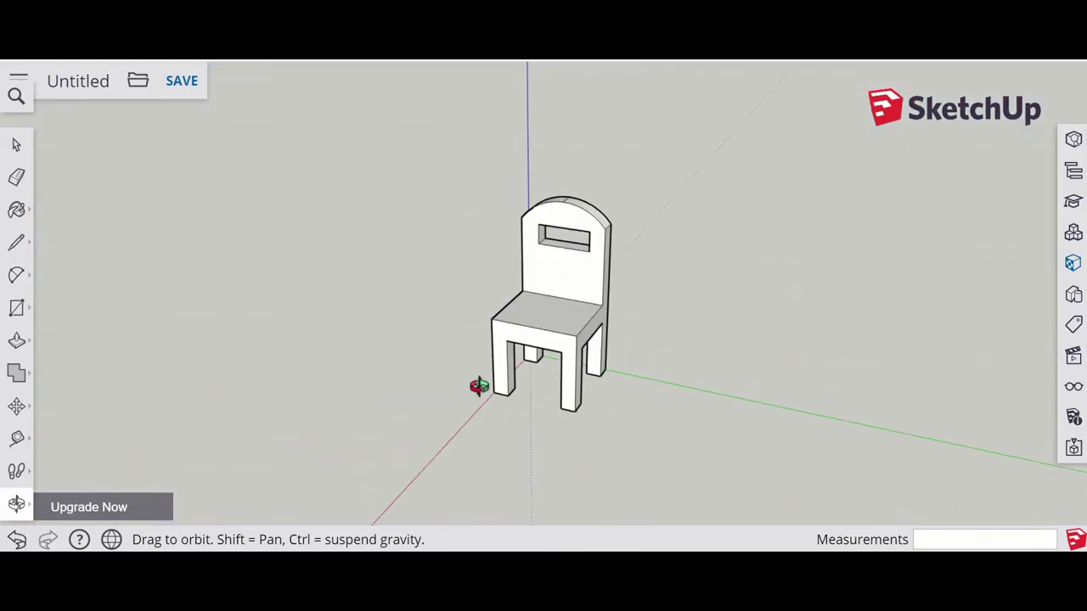
scroll(615, 373, up, 3)
drag(614, 374, 606, 149)
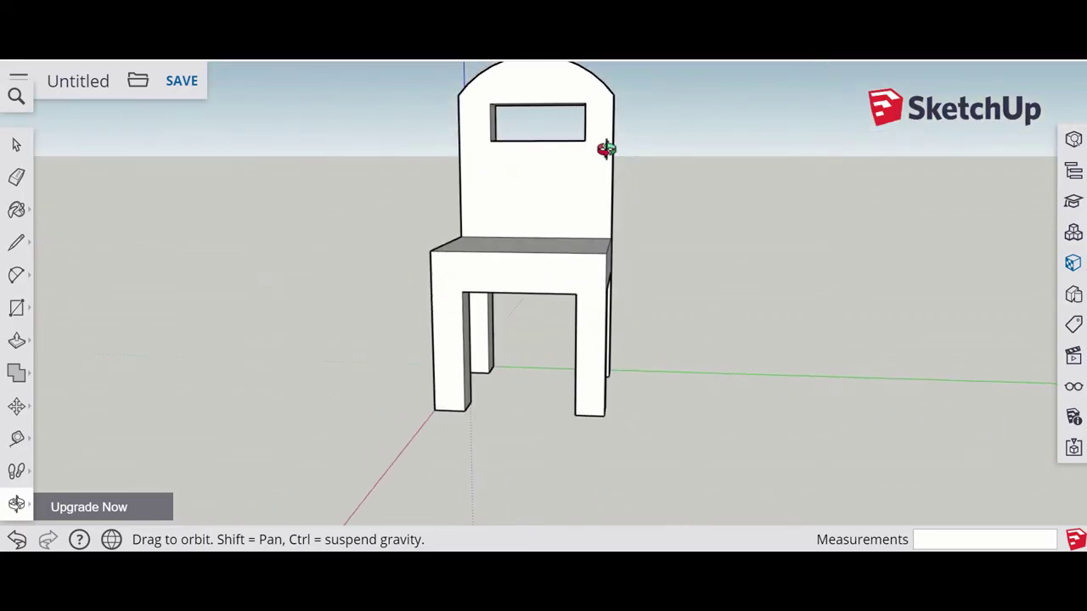
drag(638, 382, 560, 199)
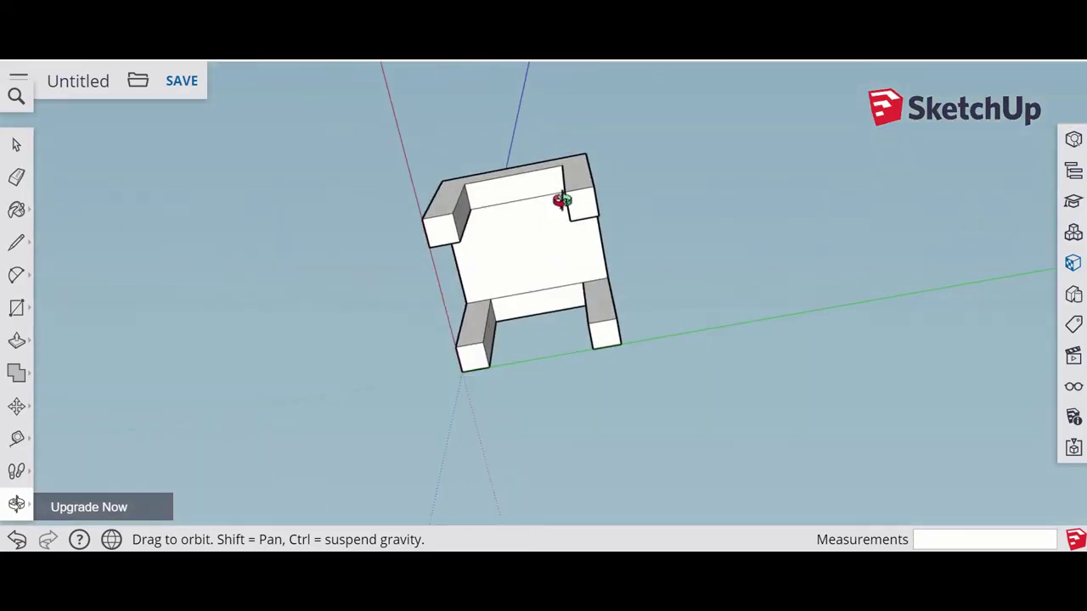
drag(662, 184, 778, 408)
drag(530, 356, 676, 367)
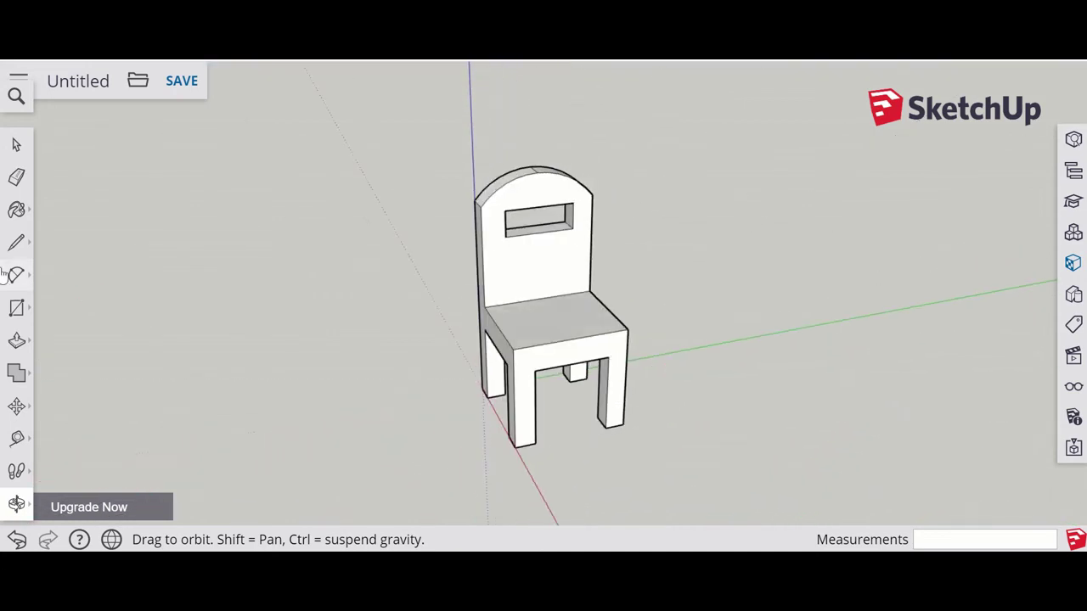
Paint the seat top, front and left faces, legs, and backrest front and curved top with wood
click(17, 212)
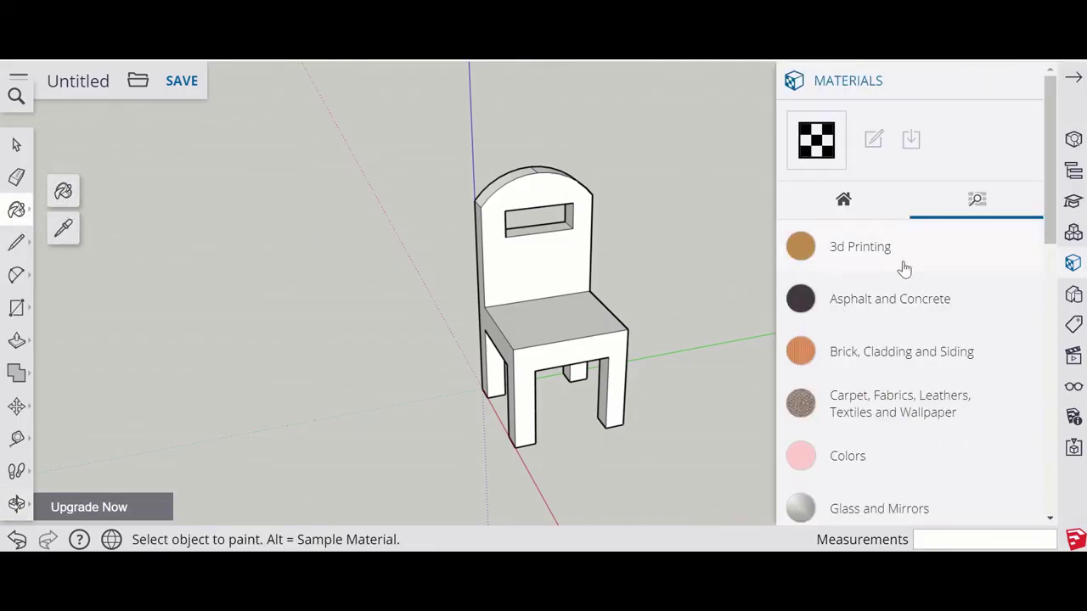
drag(1050, 197, 1047, 475)
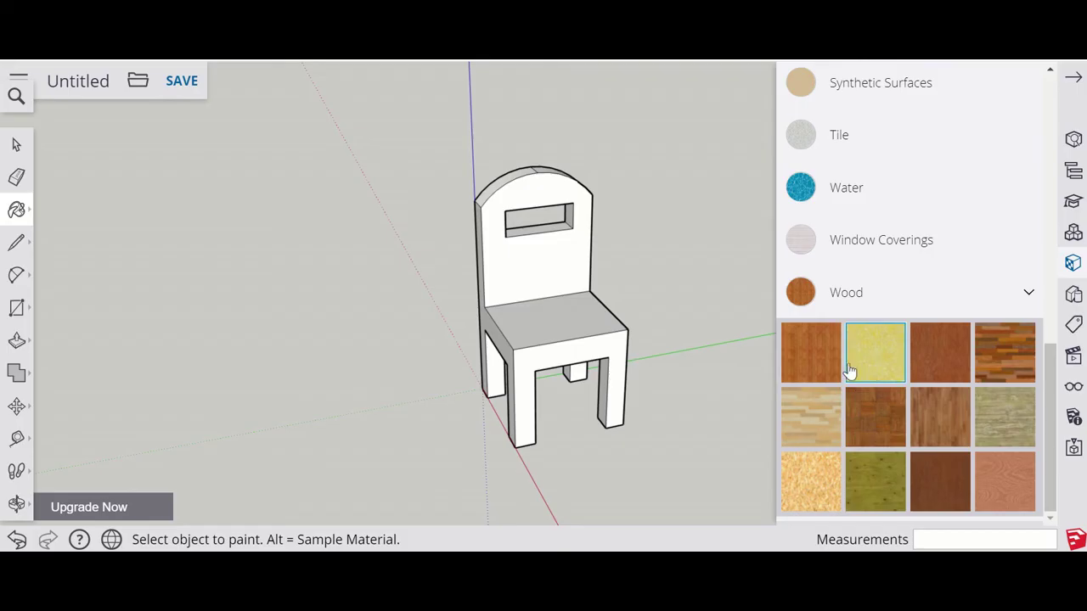
click(584, 327)
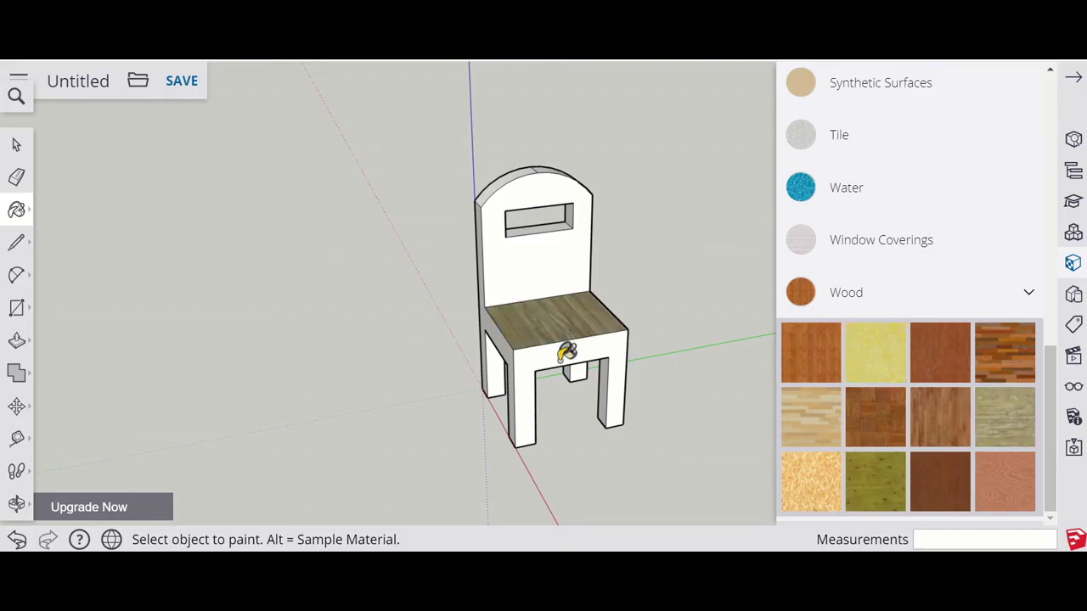
click(552, 344)
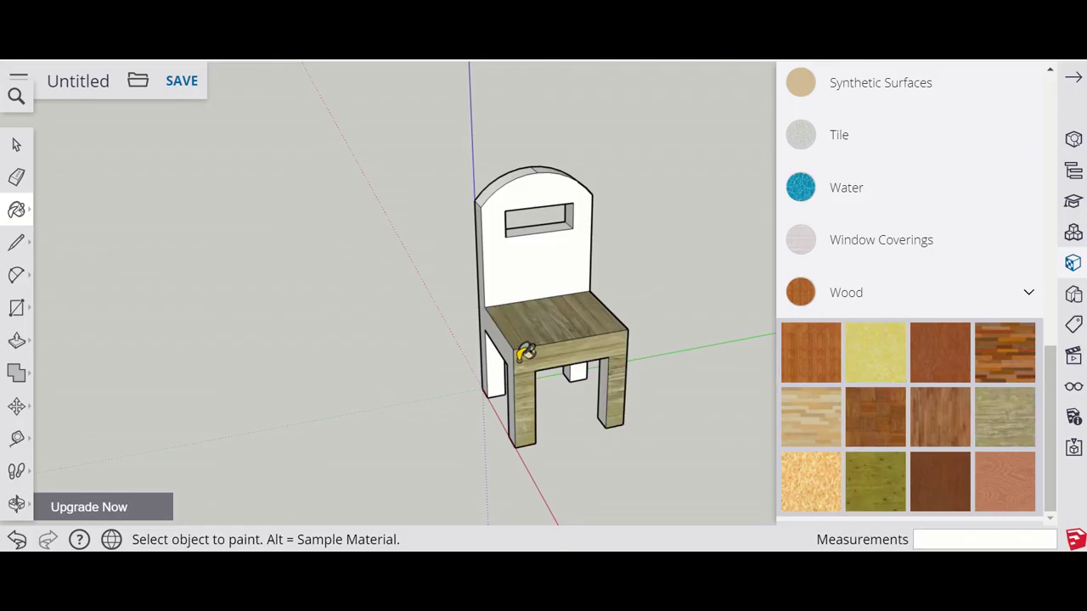
click(507, 340)
click(515, 258)
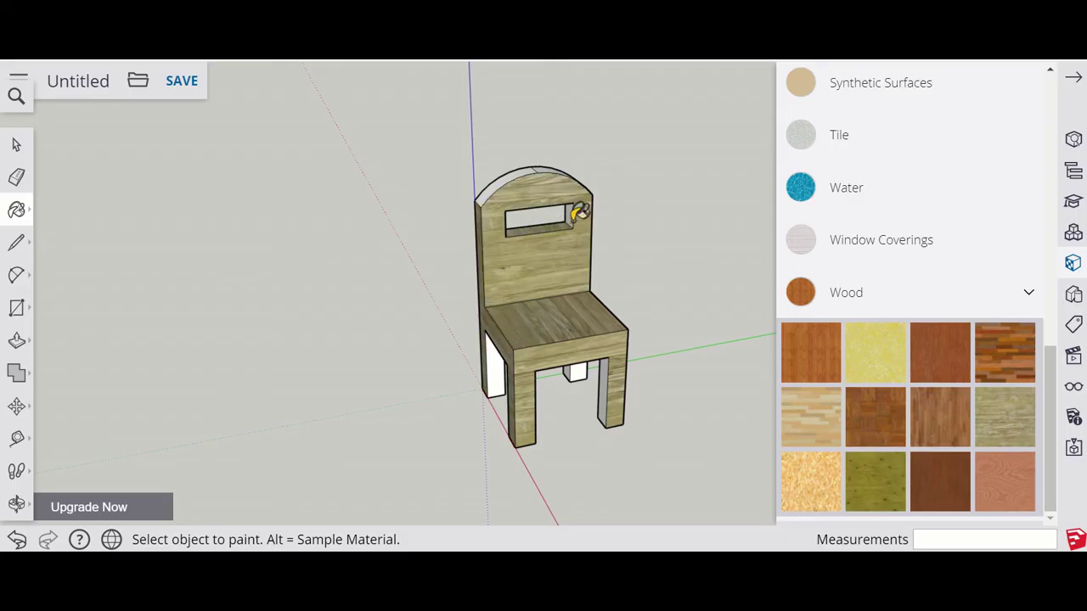
click(515, 175)
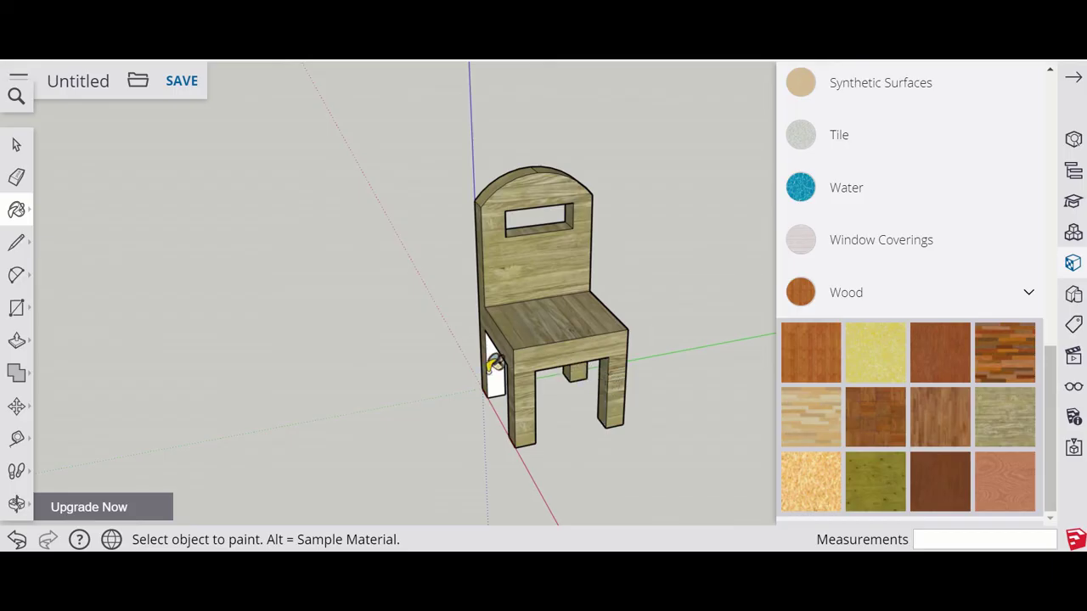
Paint the backrest side, white side faces and rear legs with the Wood Lumber ButtJoined texture
click(16, 503)
drag(365, 348, 560, 429)
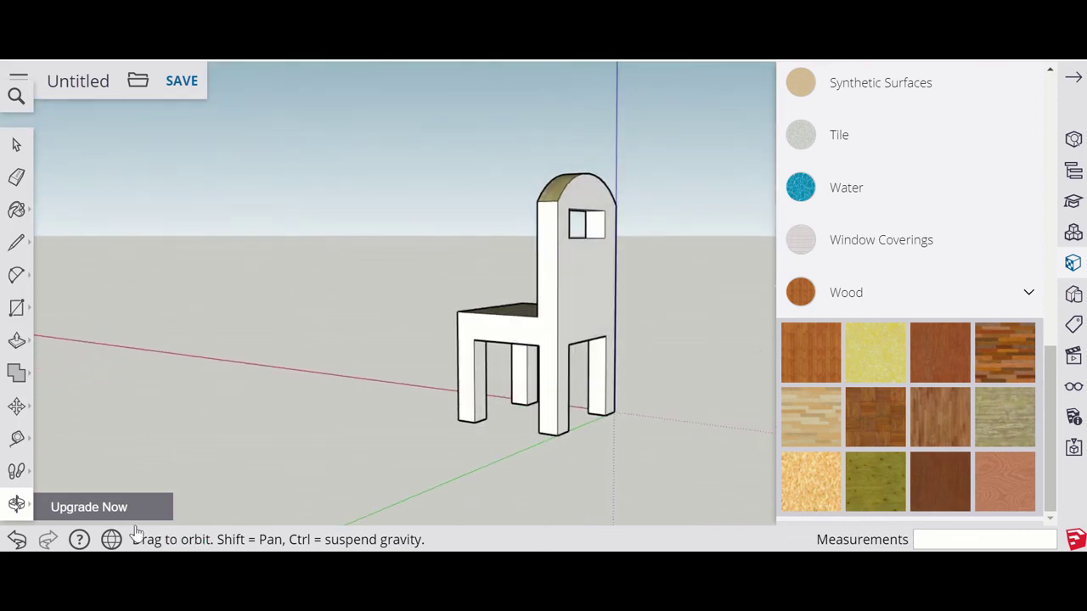
click(16, 209)
click(601, 232)
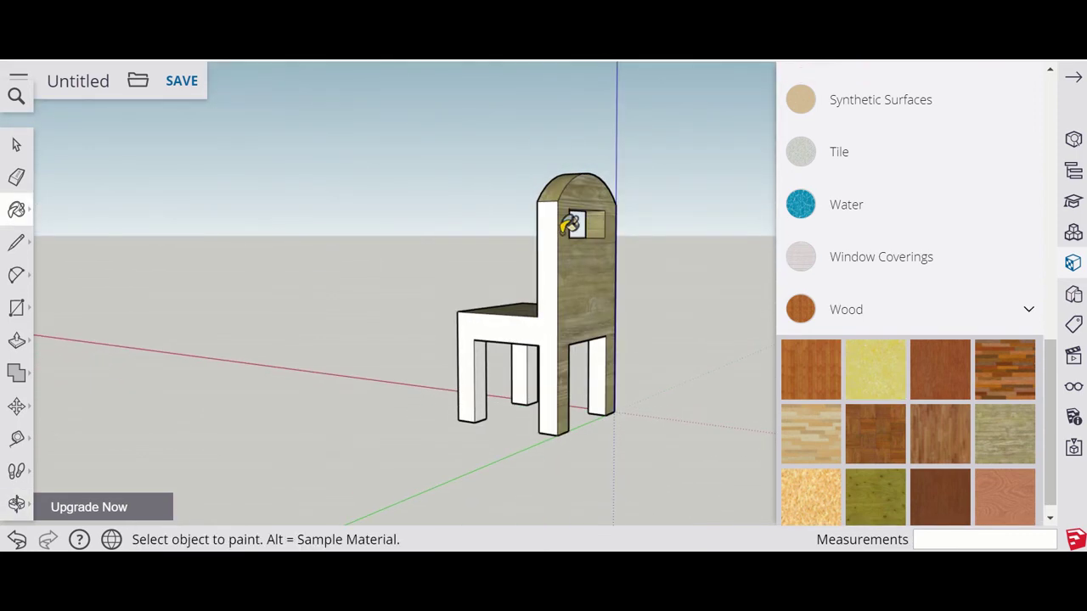
click(544, 270)
click(508, 373)
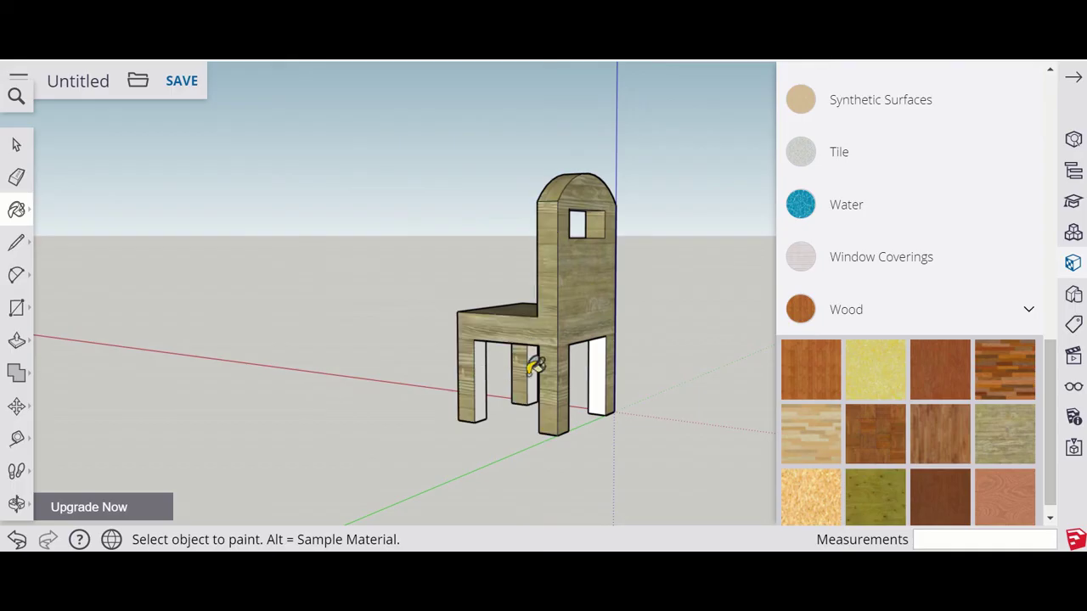
click(599, 375)
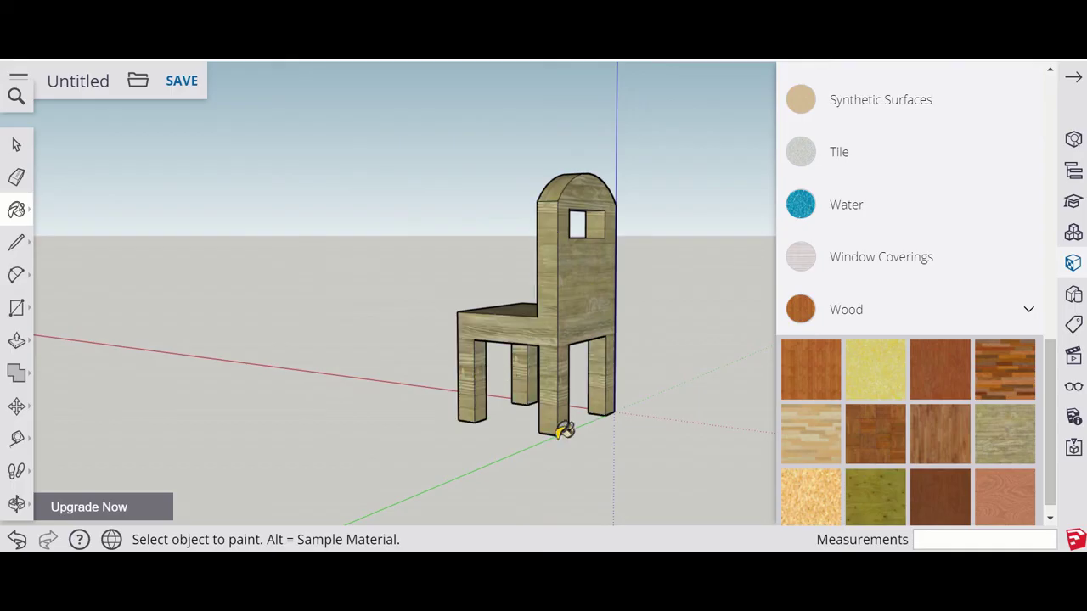
Paint the cutout's inner face, the face below the backrest and the seat underside with wood
click(16, 503)
drag(413, 359, 529, 201)
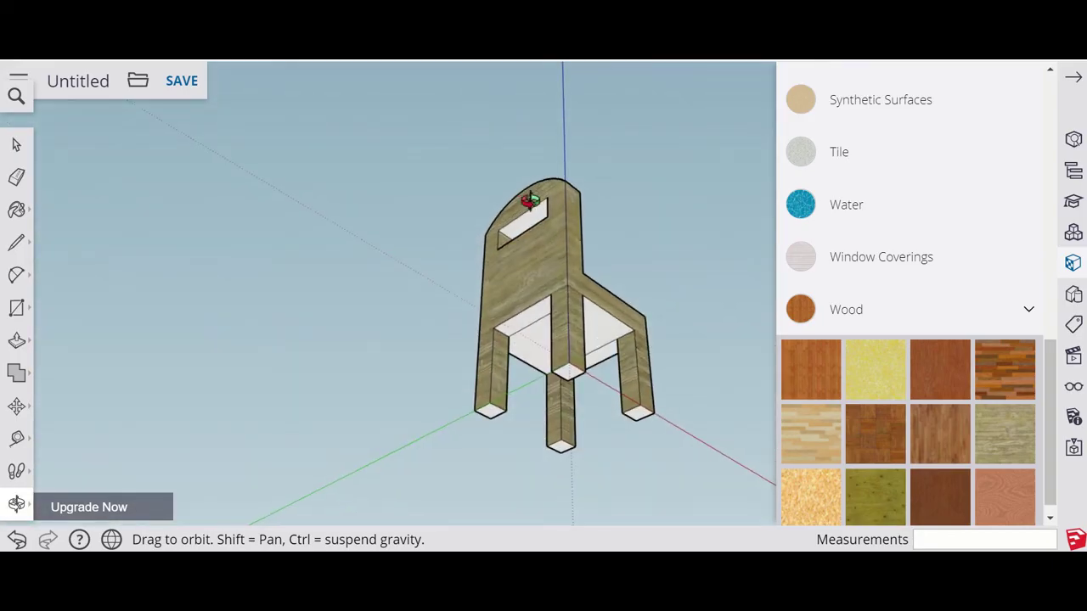
click(16, 209)
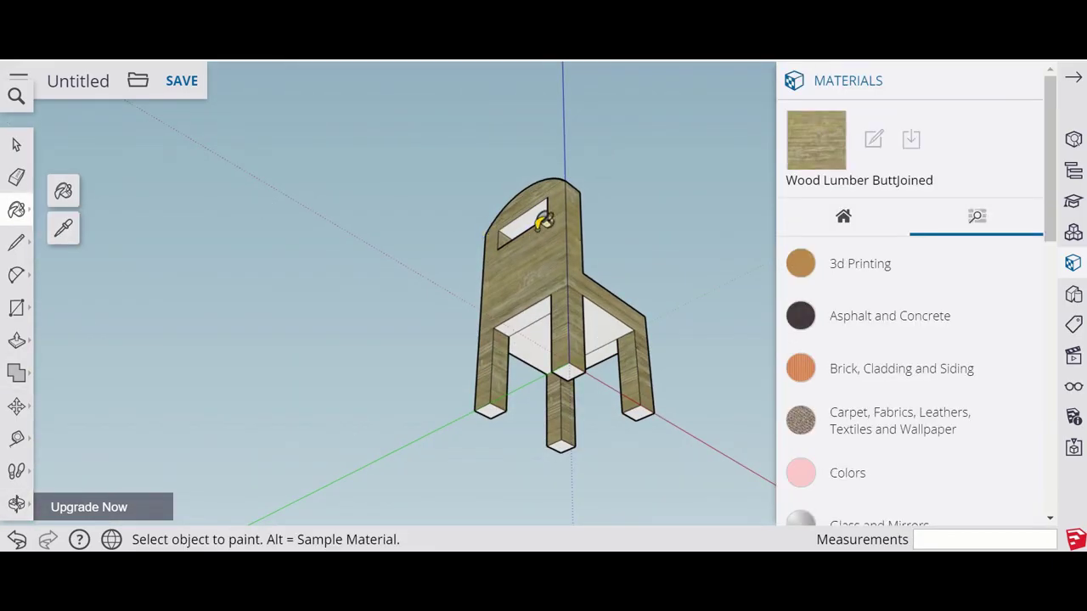
click(538, 229)
click(538, 303)
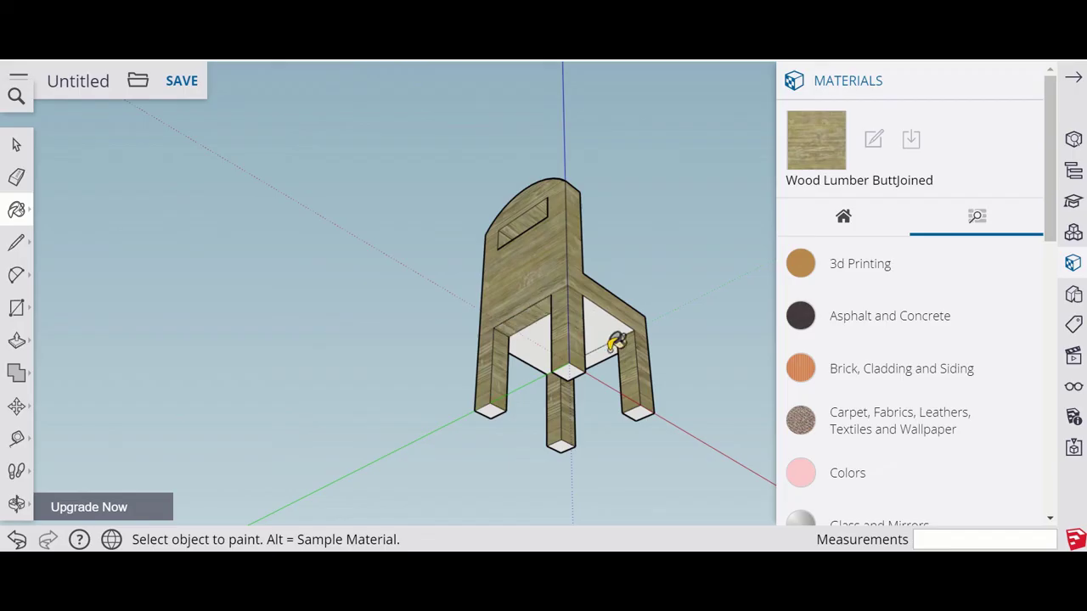
click(597, 332)
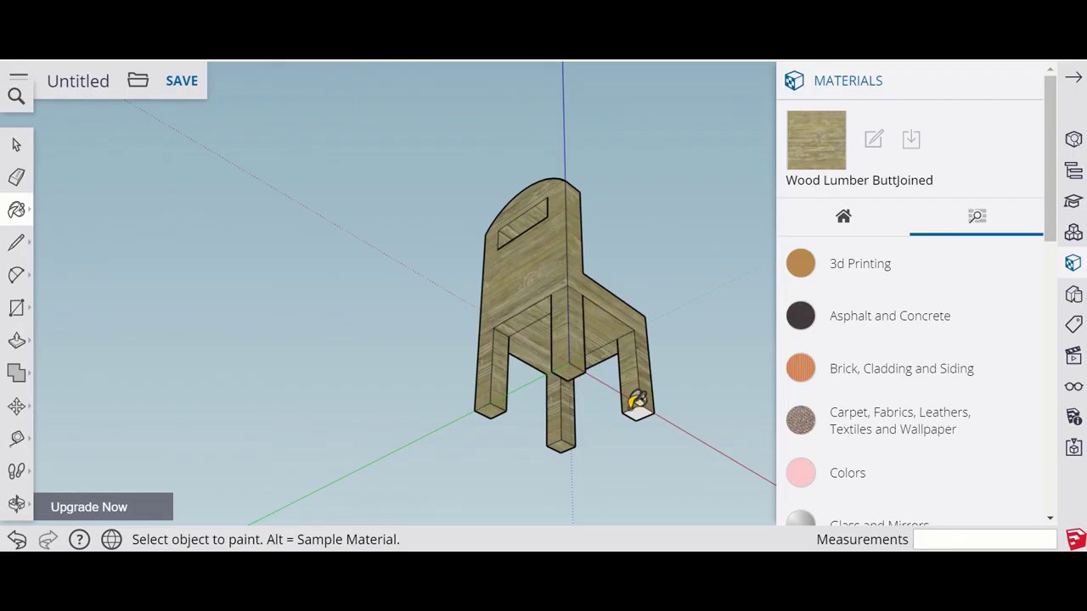
click(17, 503)
drag(204, 399, 475, 401)
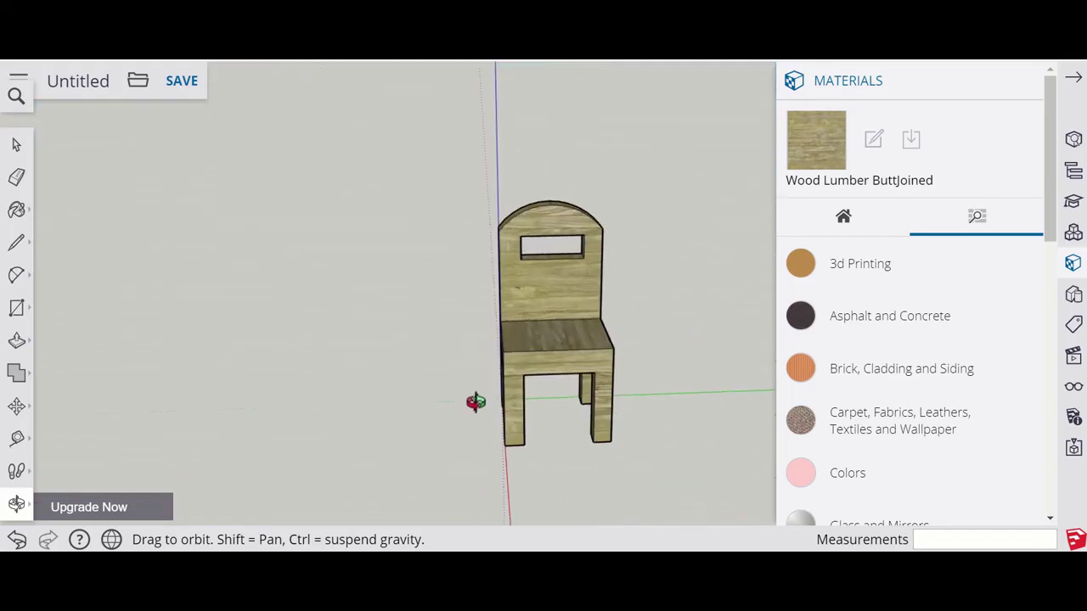
click(16, 503)
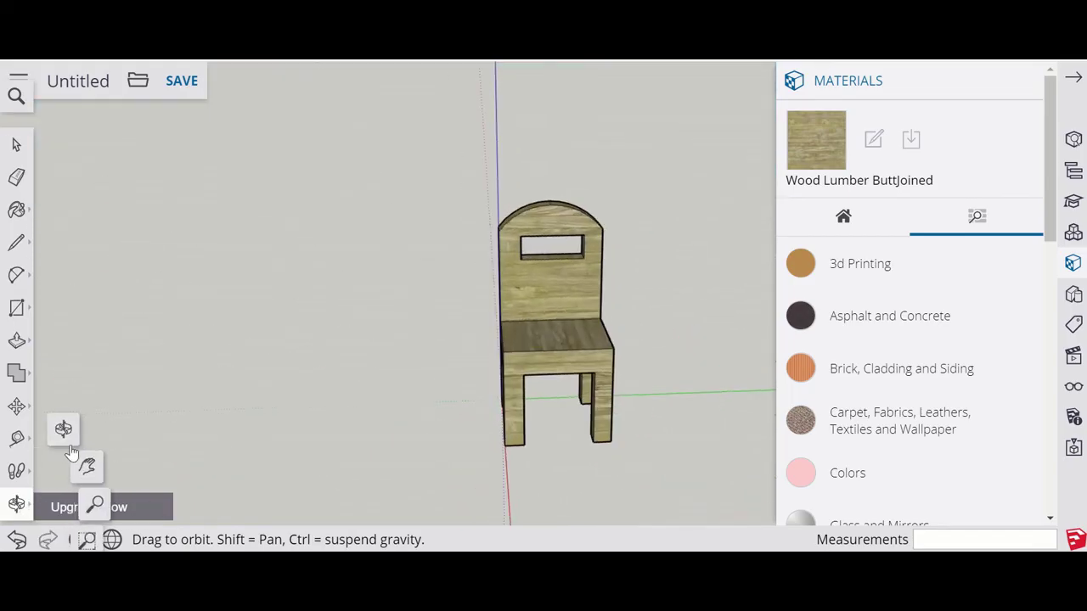
click(85, 465)
drag(540, 418, 280, 368)
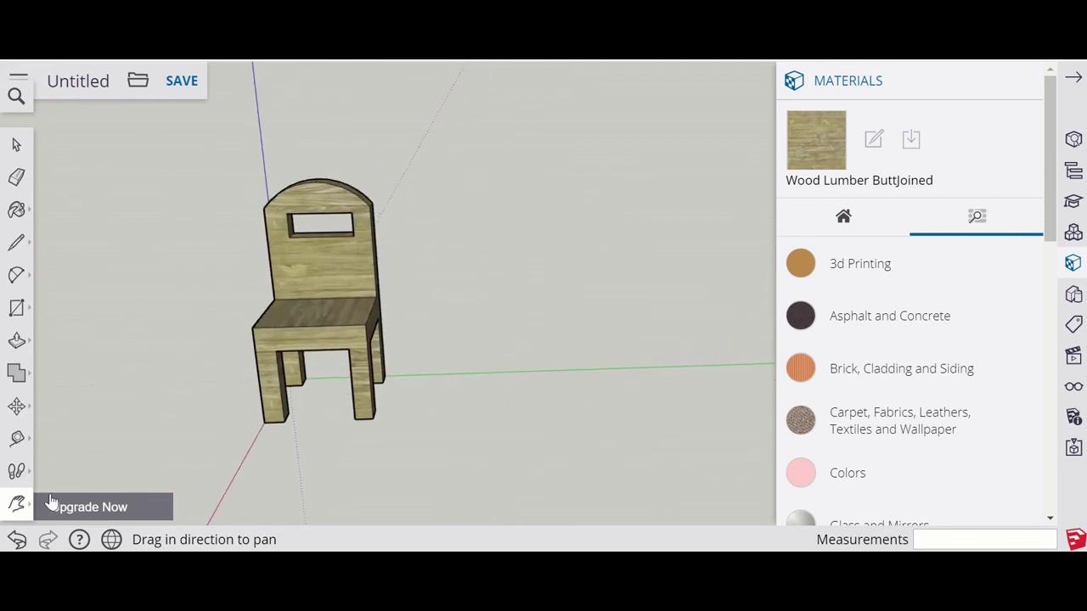
click(18, 510)
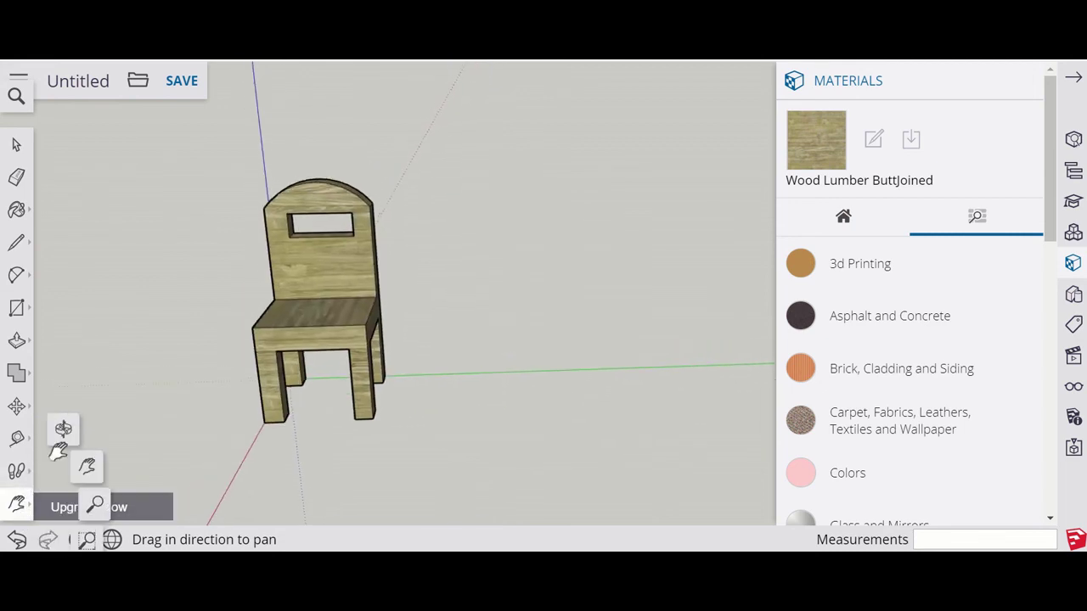
click(63, 429)
drag(415, 346, 347, 258)
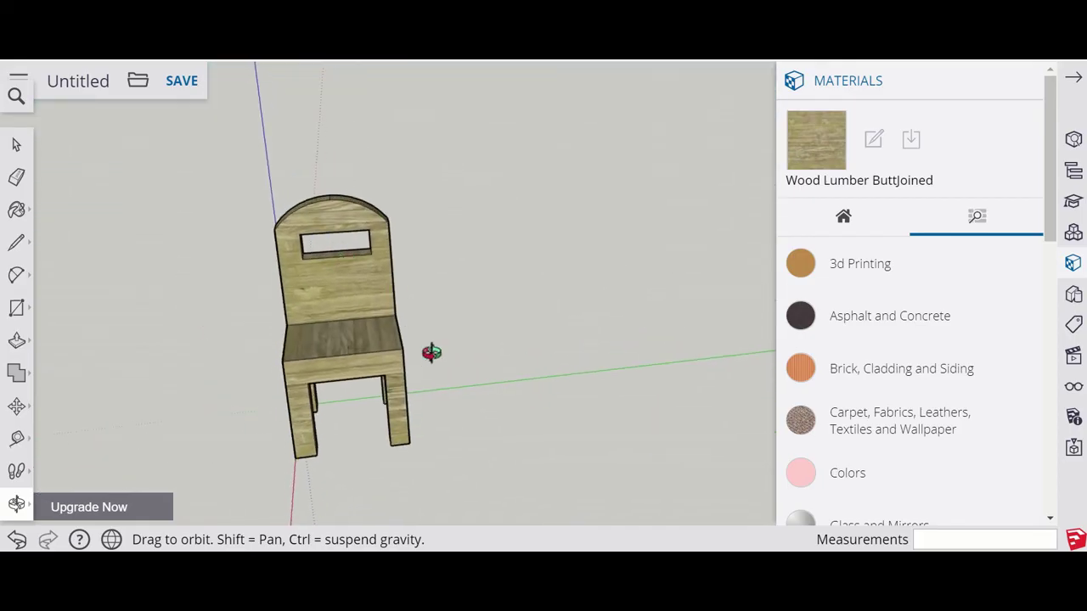